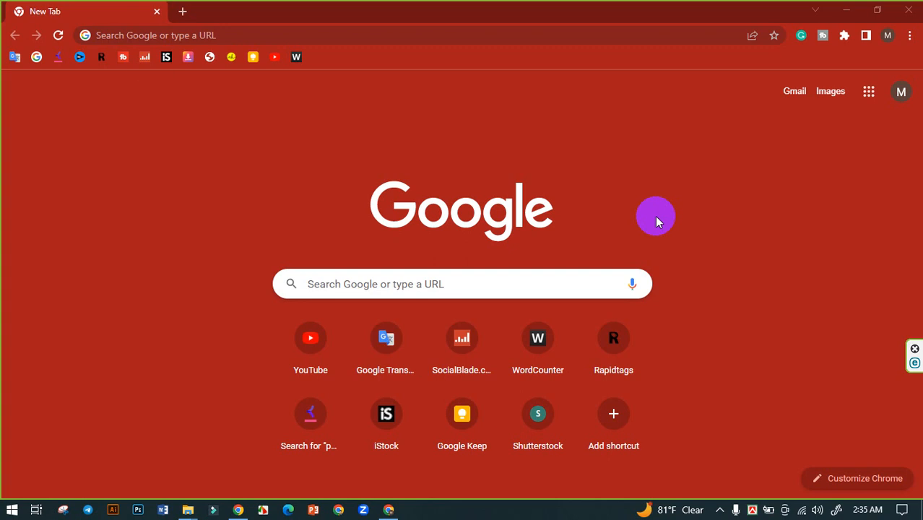
Search the web for canva and open the Canva home page from the results
{"action": "left_click", "coordinate": [180, 36]}
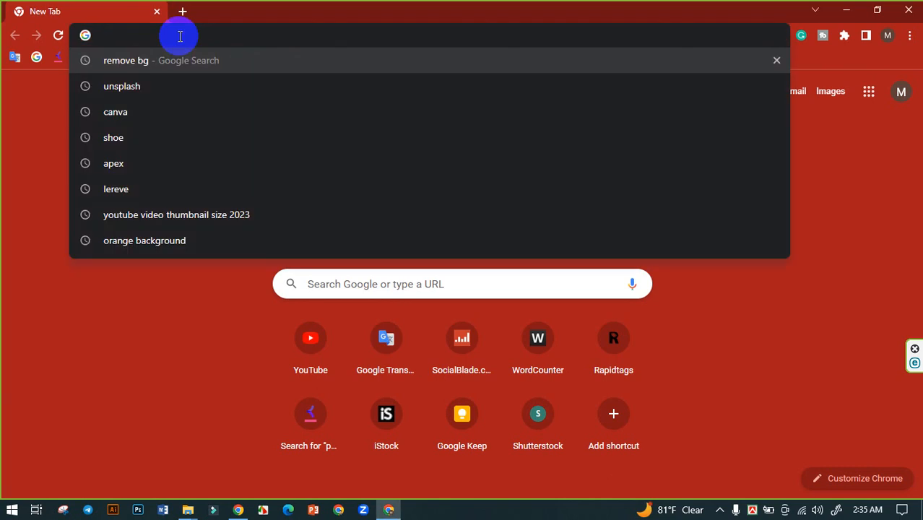
{"action": "type", "text": "canva"}
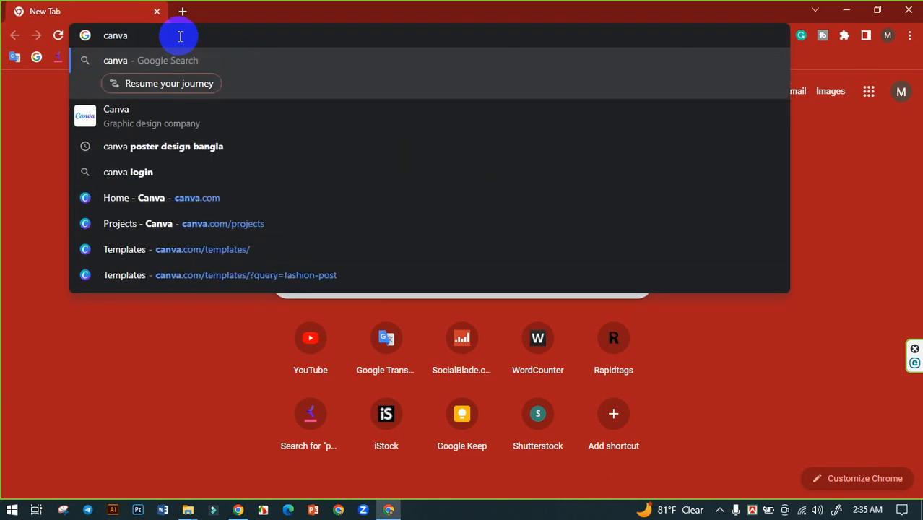
{"action": "key", "text": "Return"}
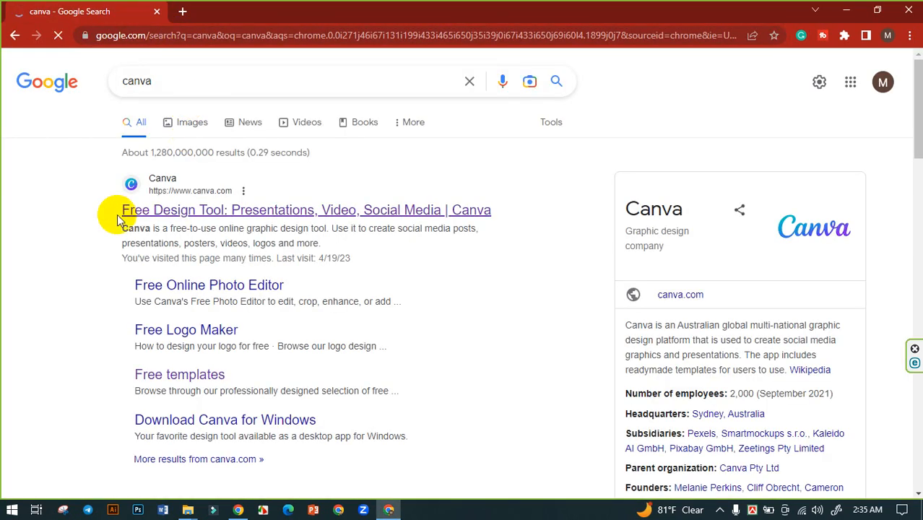
{"action": "left_click", "coordinate": [251, 214]}
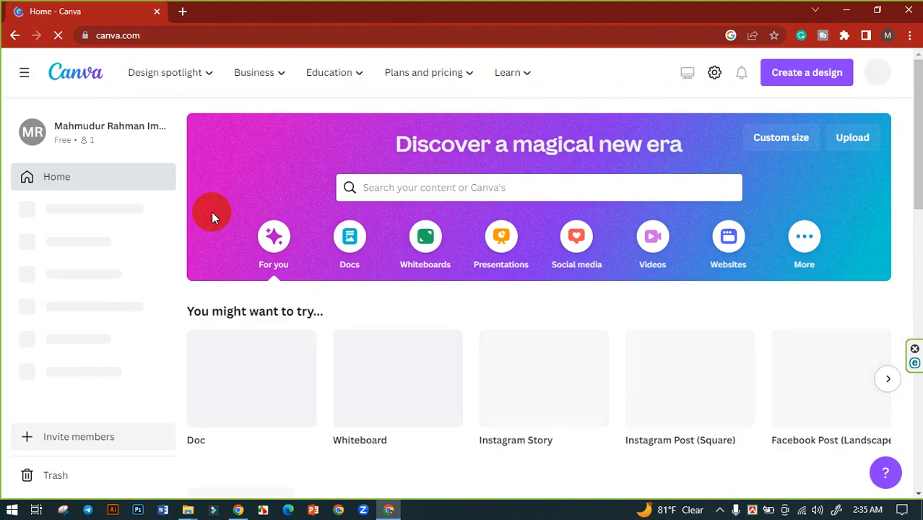
{"action": "scroll", "coordinate": [471, 276], "scroll_direction": "down", "scroll_amount": 3}
{"action": "scroll", "coordinate": [327, 302], "scroll_direction": "up", "scroll_amount": 3}
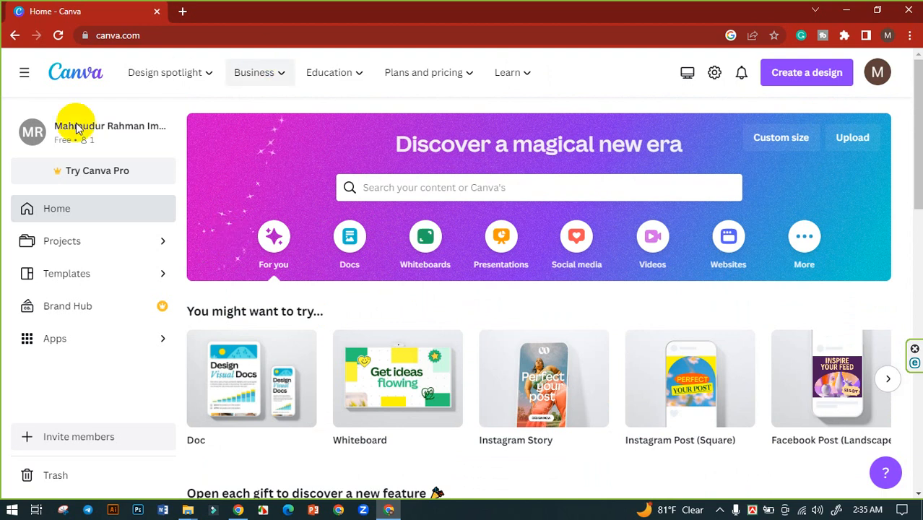
Search the Canva template library for "shoe post"
{"action": "left_click", "coordinate": [64, 278]}
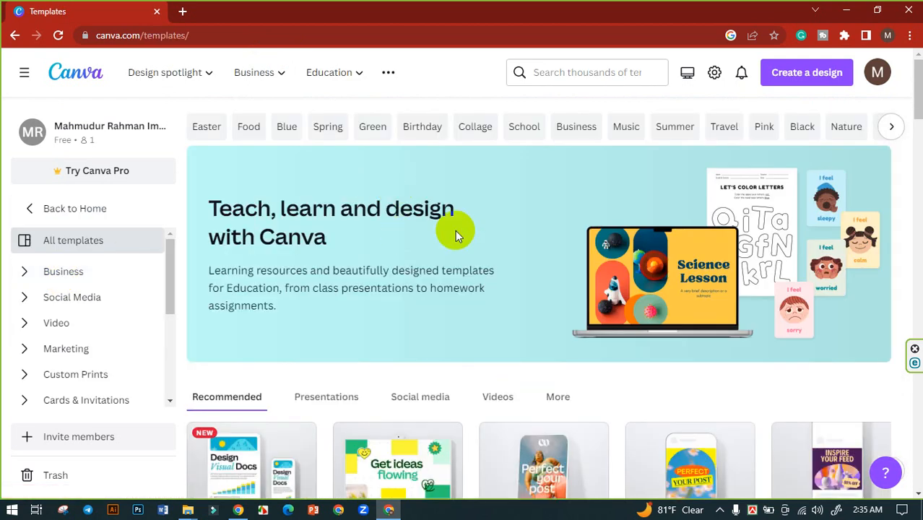
{"action": "left_click", "coordinate": [553, 74]}
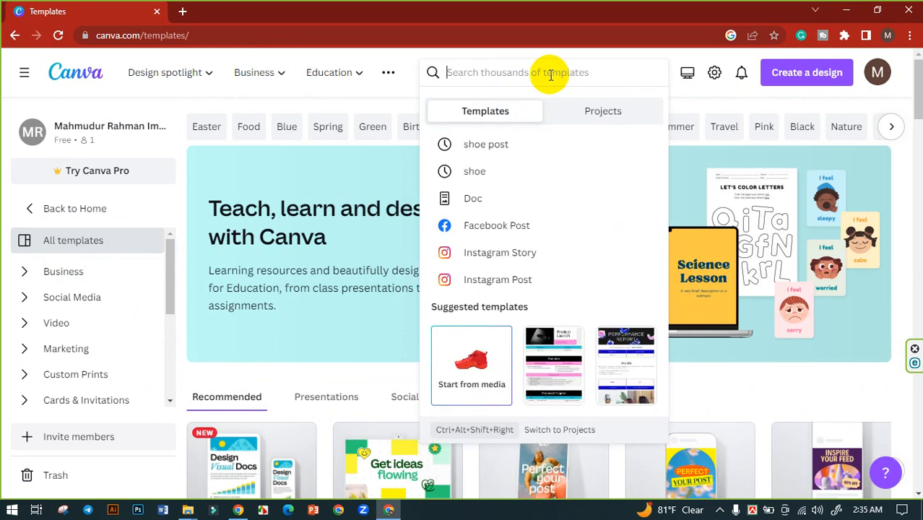
{"action": "type", "text": "shoe"}
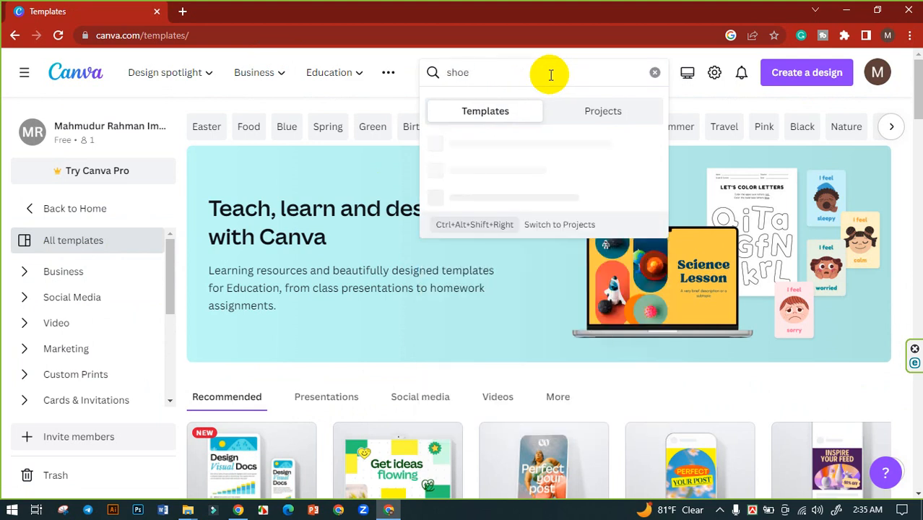
{"action": "type", "text": " post"}
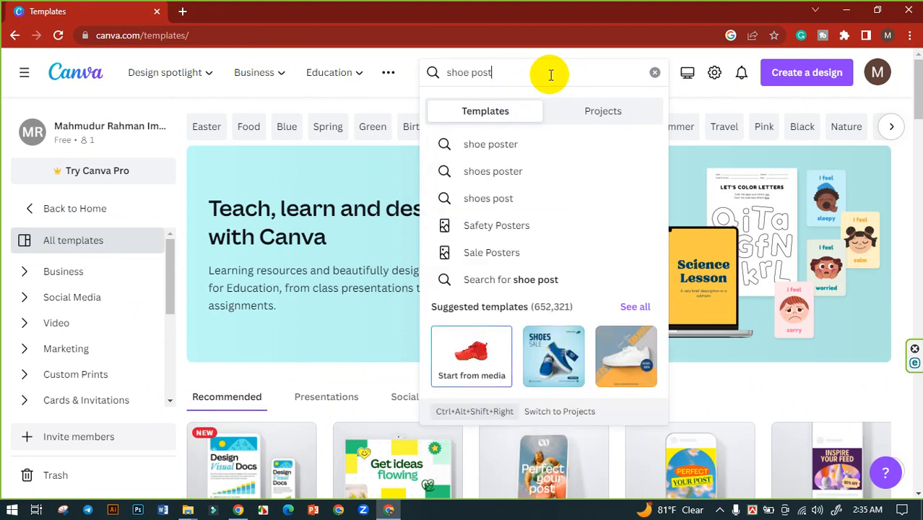
{"action": "key", "text": "Return"}
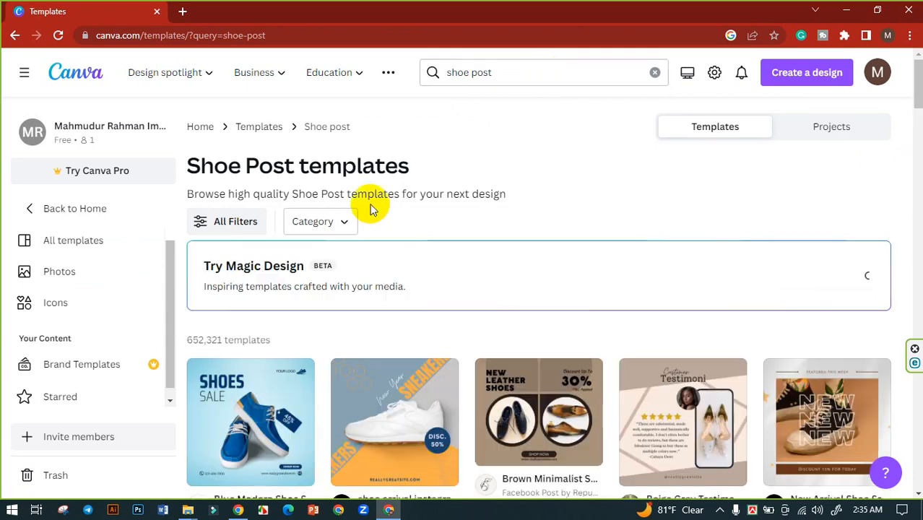
Filter the shoe post templates by price to show only Free ones
{"action": "scroll", "coordinate": [433, 217], "scroll_direction": "down", "scroll_amount": 2}
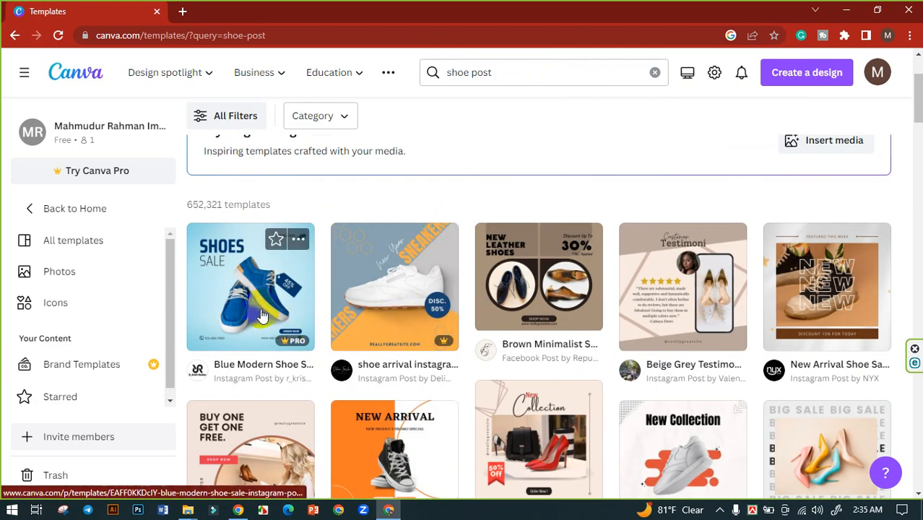
{"action": "left_click", "coordinate": [203, 123]}
{"action": "scroll", "coordinate": [123, 226], "scroll_direction": "down", "scroll_amount": 10}
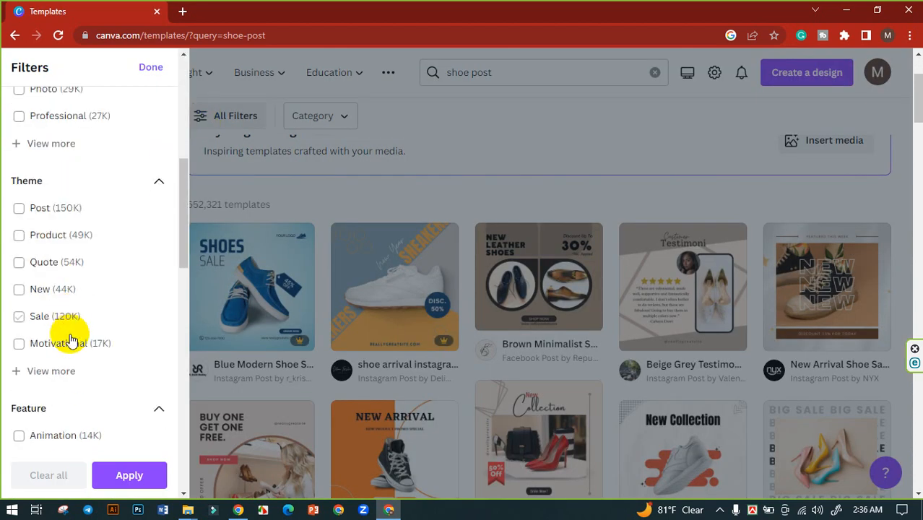
{"action": "scroll", "coordinate": [67, 362], "scroll_direction": "down", "scroll_amount": 9}
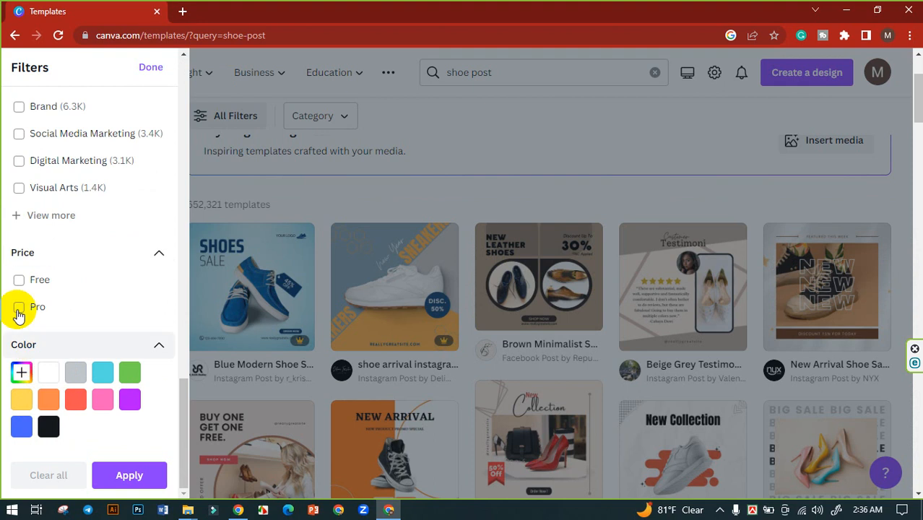
{"action": "left_click", "coordinate": [20, 282]}
{"action": "left_click", "coordinate": [125, 474]}
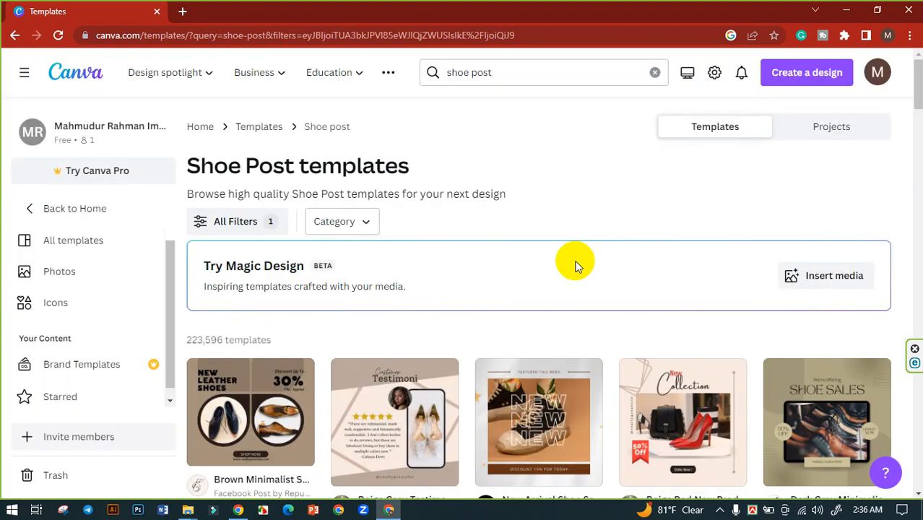
Choose the blue "Shoe Shop (Flyer)" template with the white sneakers and open it for customizing
{"action": "scroll", "coordinate": [571, 250], "scroll_direction": "down", "scroll_amount": 2}
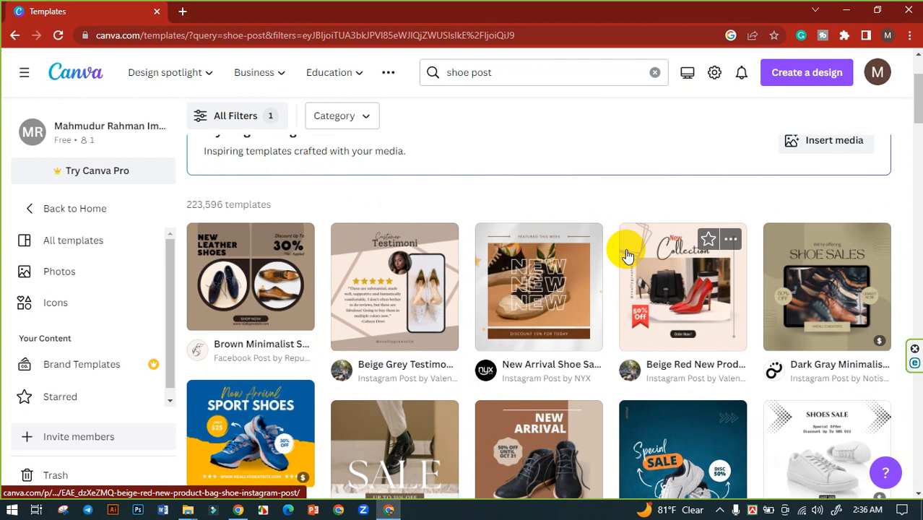
{"action": "scroll", "coordinate": [628, 256], "scroll_direction": "down", "scroll_amount": 2}
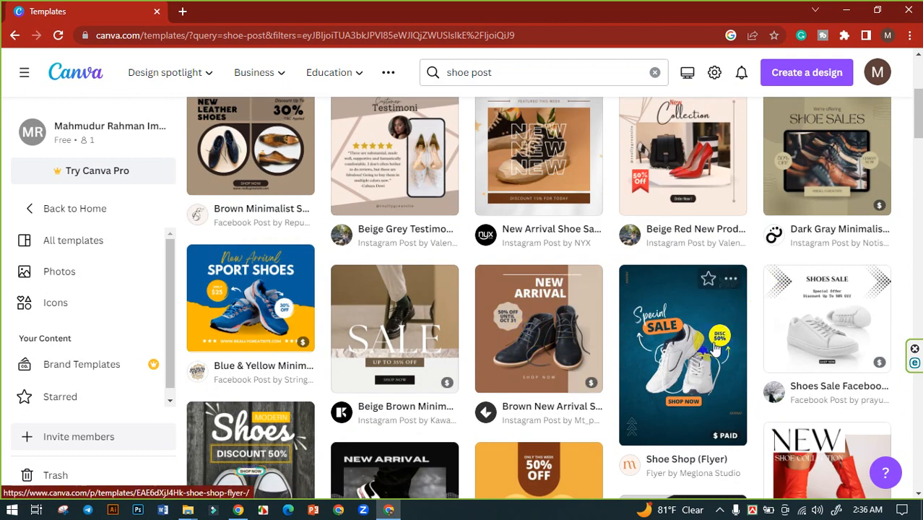
{"action": "scroll", "coordinate": [807, 341], "scroll_direction": "down", "scroll_amount": 1}
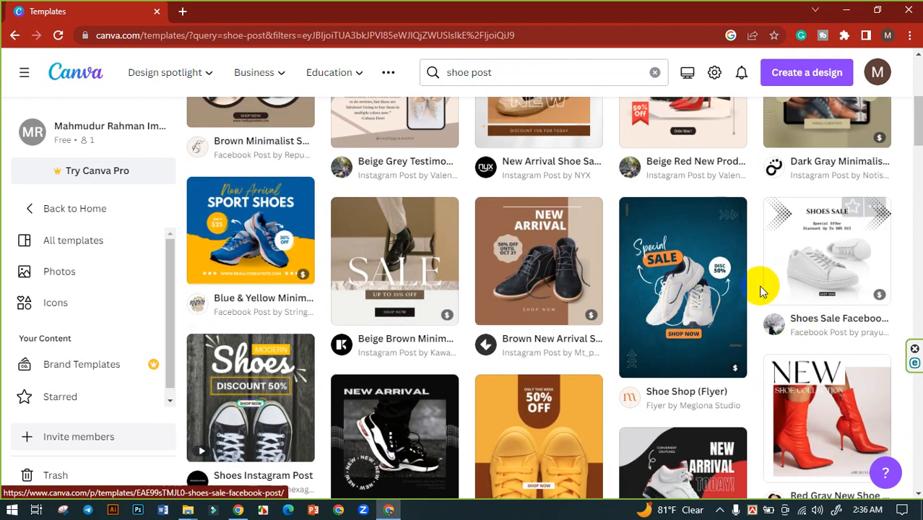
{"action": "left_click", "coordinate": [670, 307]}
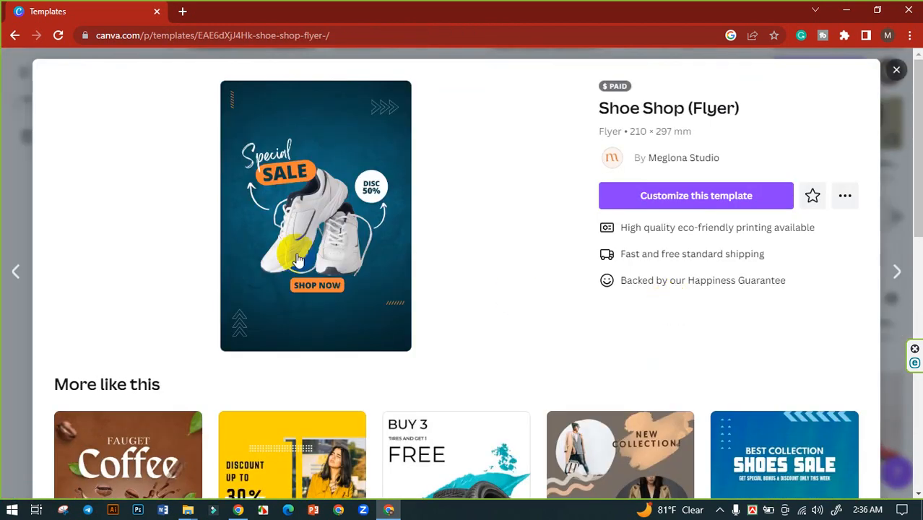
{"action": "left_click", "coordinate": [671, 198]}
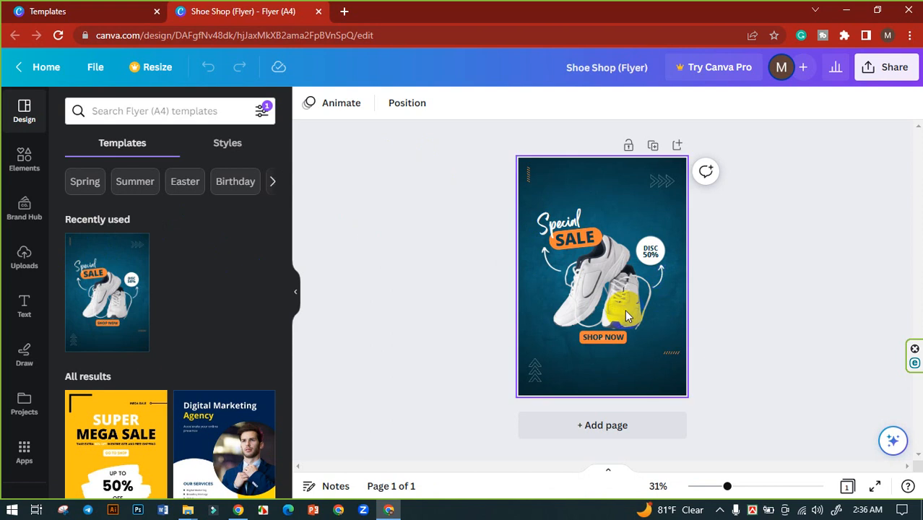
Delete the watermarked white sneakers photo from the middle of the flyer
{"action": "left_click_drag", "start_coordinate": [728, 486], "coordinate": [741, 485]}
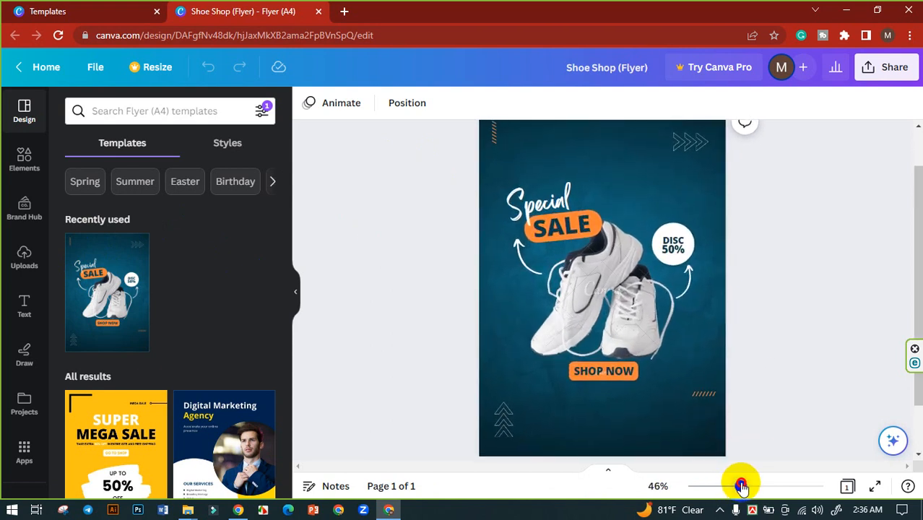
{"action": "scroll", "coordinate": [716, 335], "scroll_direction": "down", "scroll_amount": 2}
{"action": "left_click", "coordinate": [711, 305]}
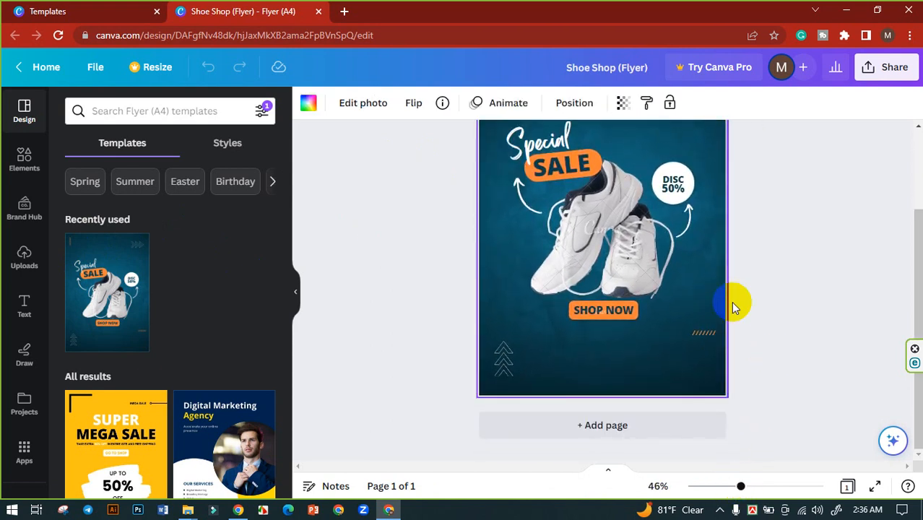
{"action": "scroll", "coordinate": [748, 305], "scroll_direction": "up", "scroll_amount": 3}
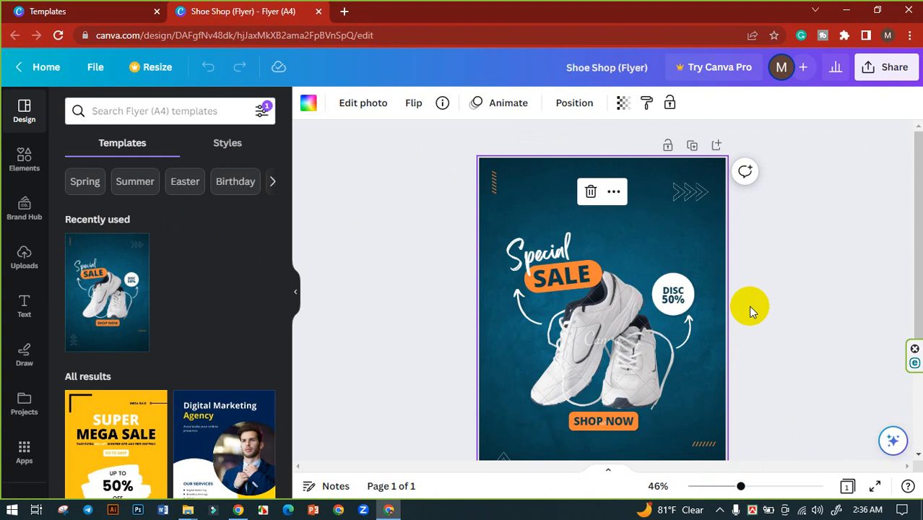
{"action": "left_click", "coordinate": [627, 345]}
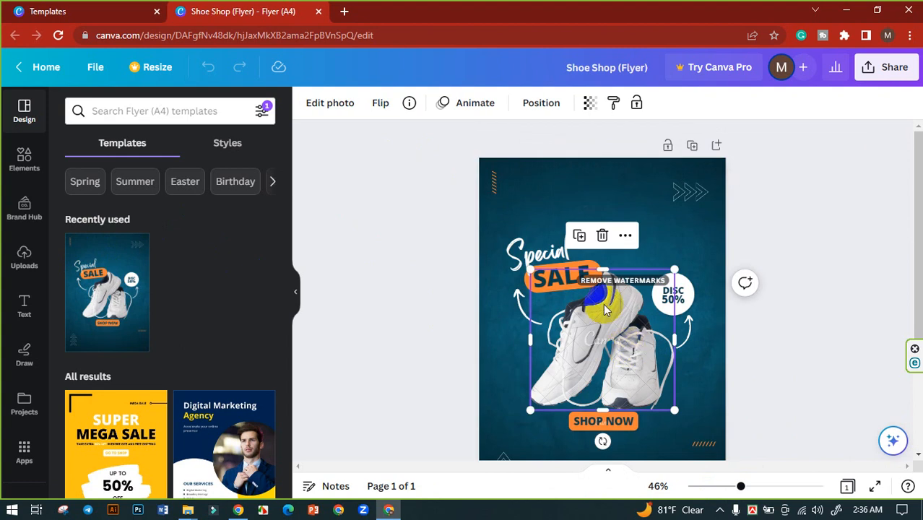
{"action": "left_click", "coordinate": [602, 235]}
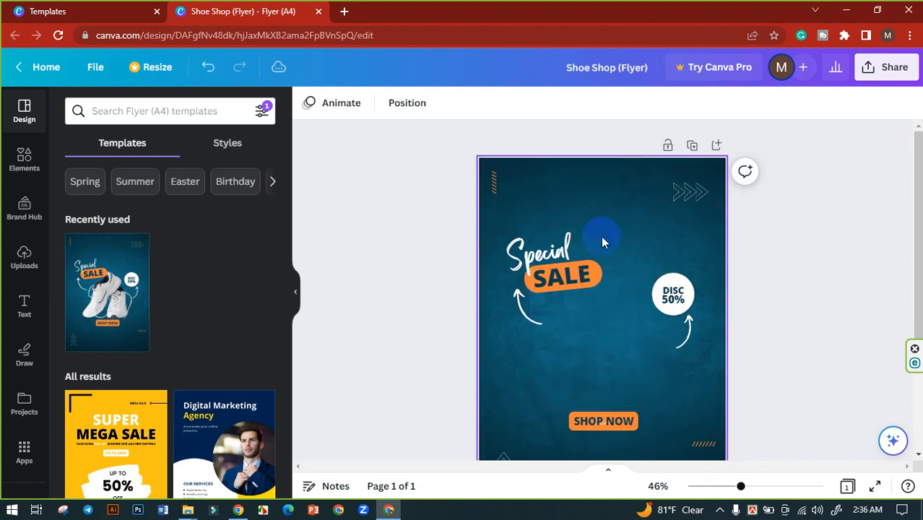
Inspect the flyer's remaining arrows, chevrons, stripes and SHOP NOW text one by one for watermarks
{"action": "left_click", "coordinate": [690, 328]}
{"action": "left_click", "coordinate": [522, 310]}
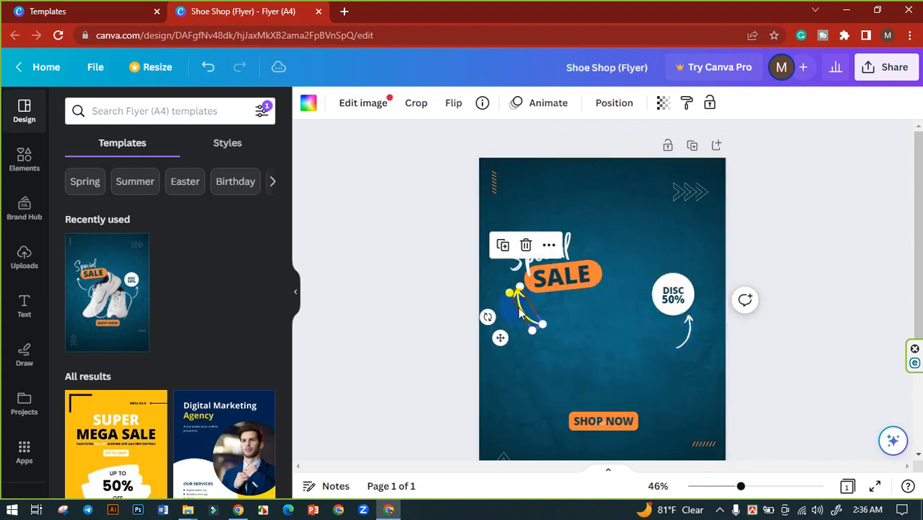
{"action": "left_click", "coordinate": [681, 196]}
{"action": "left_click", "coordinate": [821, 340]}
{"action": "scroll", "coordinate": [809, 343], "scroll_direction": "down", "scroll_amount": 2}
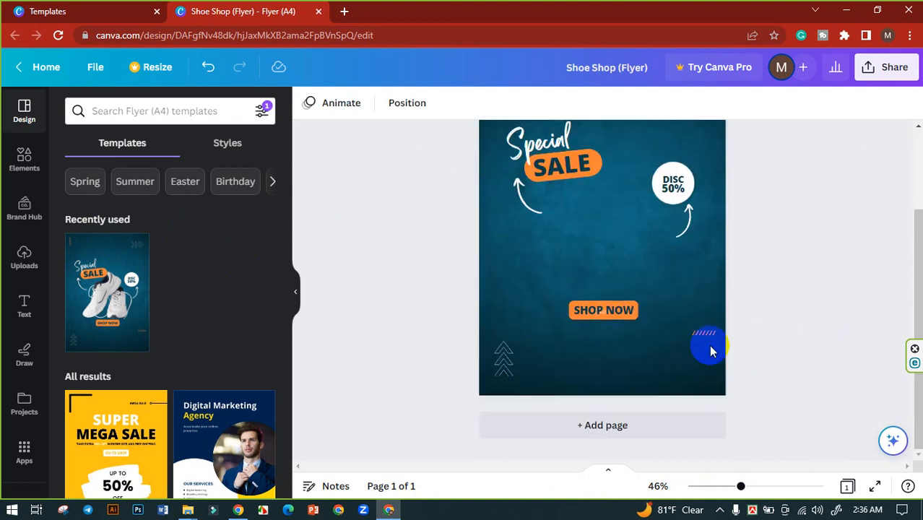
{"action": "left_click", "coordinate": [712, 352]}
{"action": "left_click", "coordinate": [528, 346]}
{"action": "left_click", "coordinate": [497, 354]}
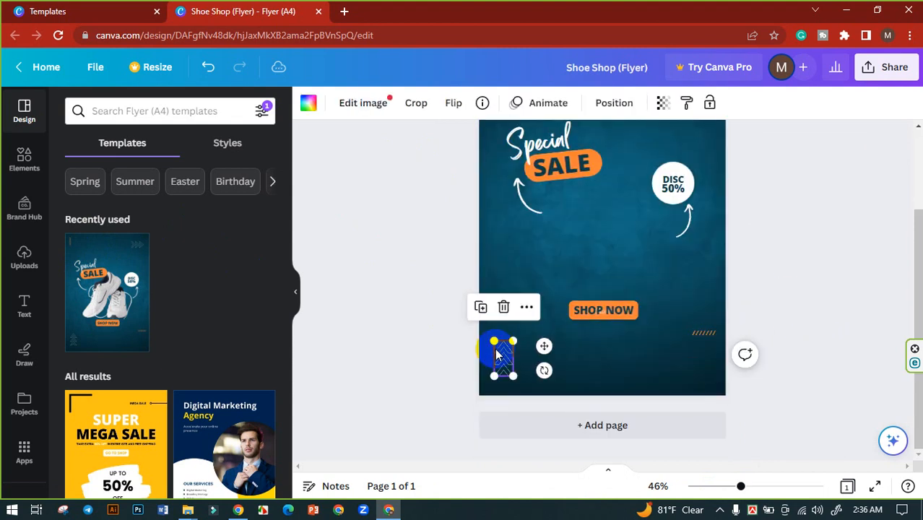
{"action": "left_click", "coordinate": [758, 264]}
{"action": "left_click", "coordinate": [604, 310]}
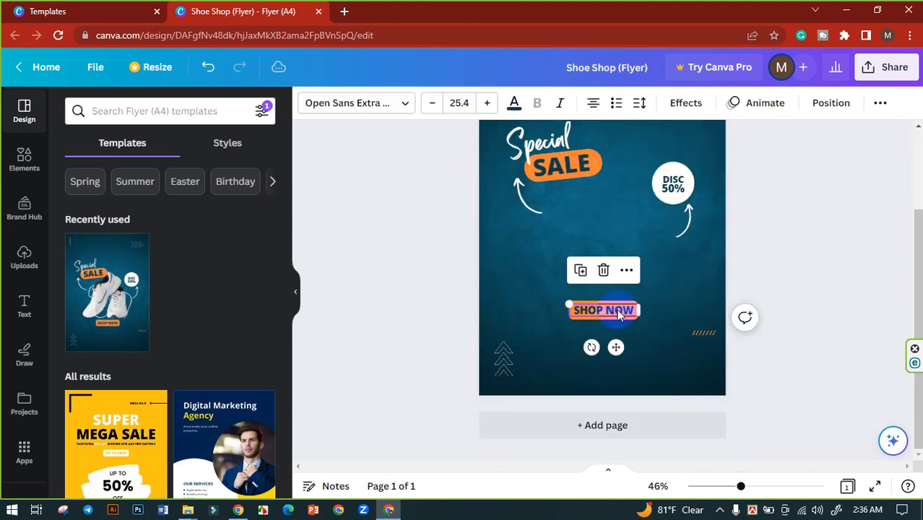
{"action": "left_click", "coordinate": [795, 295]}
Move the watermarked orange rounded rectangle out from behind the SHOP NOW text and delete it
{"action": "left_click_drag", "start_coordinate": [741, 486], "coordinate": [783, 473]}
{"action": "left_click", "coordinate": [647, 396]}
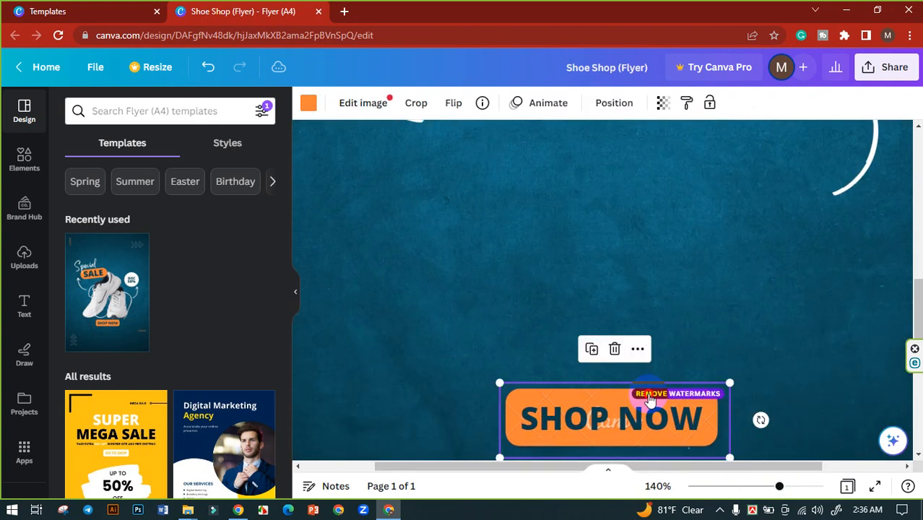
{"action": "left_click_drag", "start_coordinate": [593, 396], "coordinate": [739, 300]}
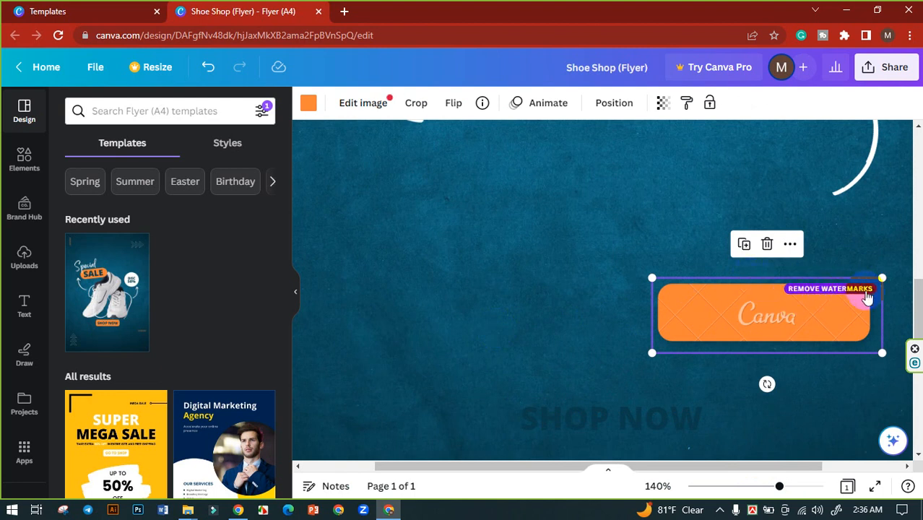
{"action": "left_click", "coordinate": [767, 245]}
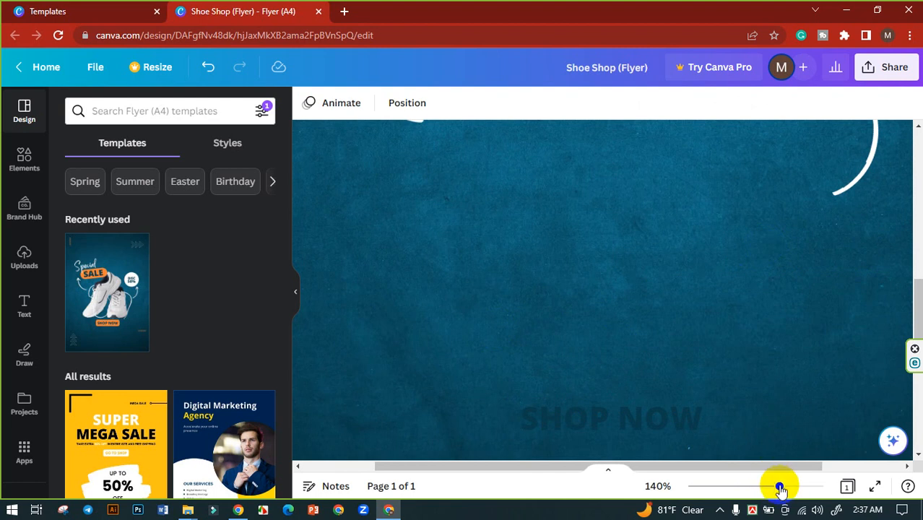
Add a free rounded rectangle from Lines & Shapes and size it as a pill-shaped button behind the SHOP NOW text
{"action": "mouse_move", "coordinate": [780, 490]}
{"action": "left_mouse_down"}
{"action": "mouse_move", "coordinate": [750, 487]}
{"action": "mouse_move", "coordinate": [766, 487]}
{"action": "left_mouse_up"}
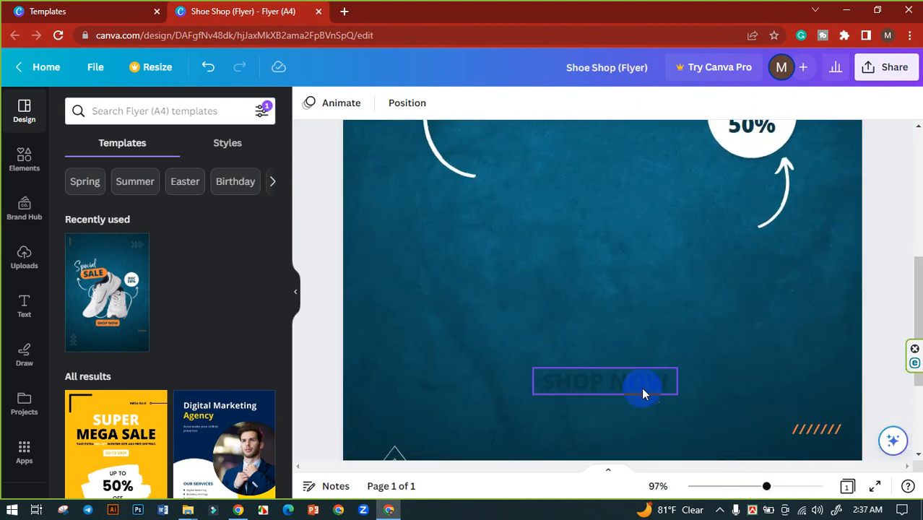
{"action": "left_click", "coordinate": [24, 163]}
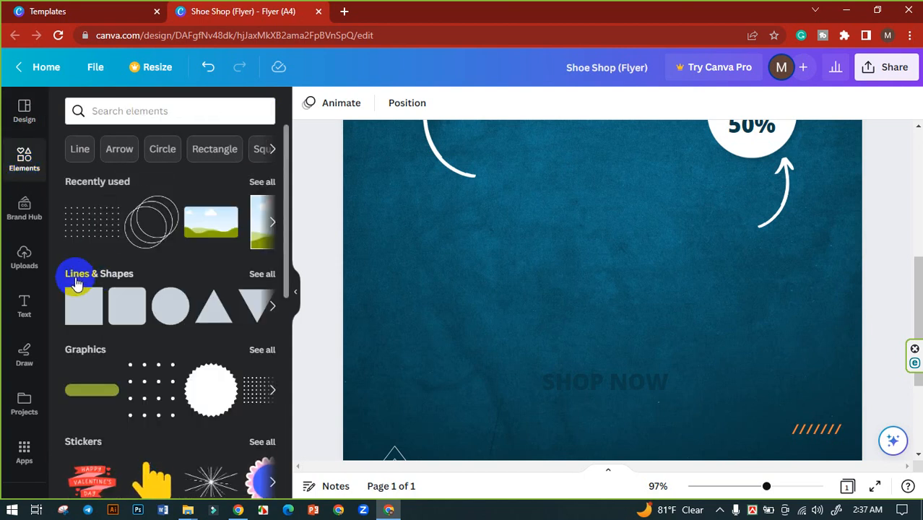
{"action": "left_click", "coordinate": [255, 275]}
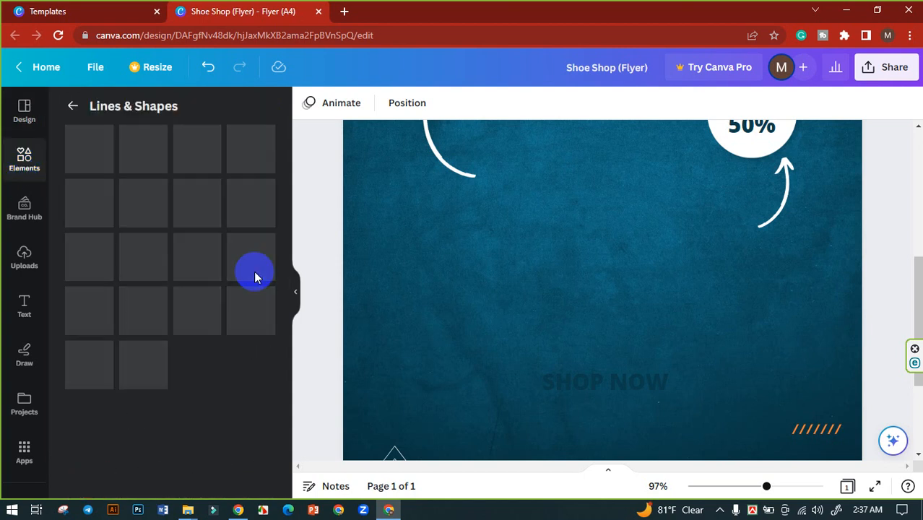
{"action": "scroll", "coordinate": [194, 304], "scroll_direction": "down", "scroll_amount": 3}
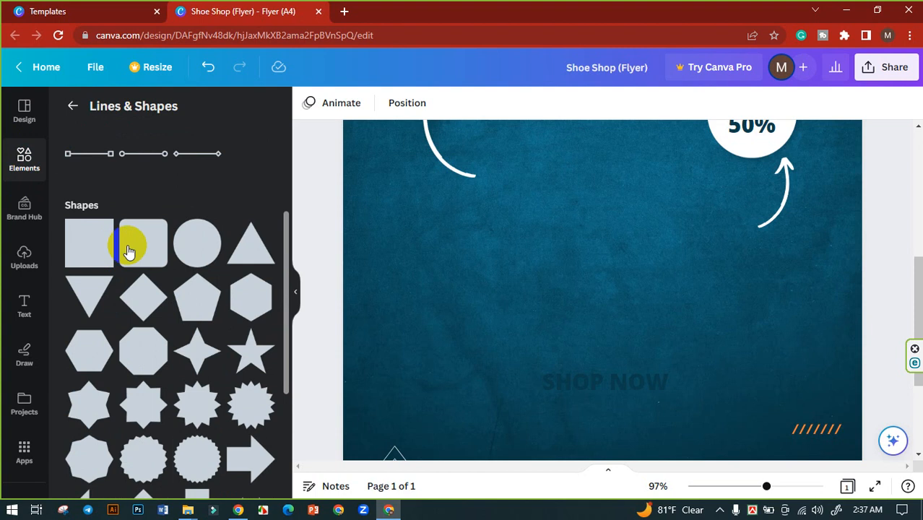
{"action": "left_click_drag", "start_coordinate": [424, 323], "coordinate": [515, 367]}
{"action": "scroll", "coordinate": [495, 355], "scroll_direction": "down", "scroll_amount": 2}
{"action": "left_click_drag", "start_coordinate": [575, 352], "coordinate": [642, 245]}
{"action": "left_click", "coordinate": [427, 196]}
{"action": "left_click", "coordinate": [582, 214]}
Fill the rounded rectangle behind SHOP NOW with the same orange as the SALE label
{"action": "scroll", "coordinate": [628, 289], "scroll_direction": "up", "scroll_amount": 3}
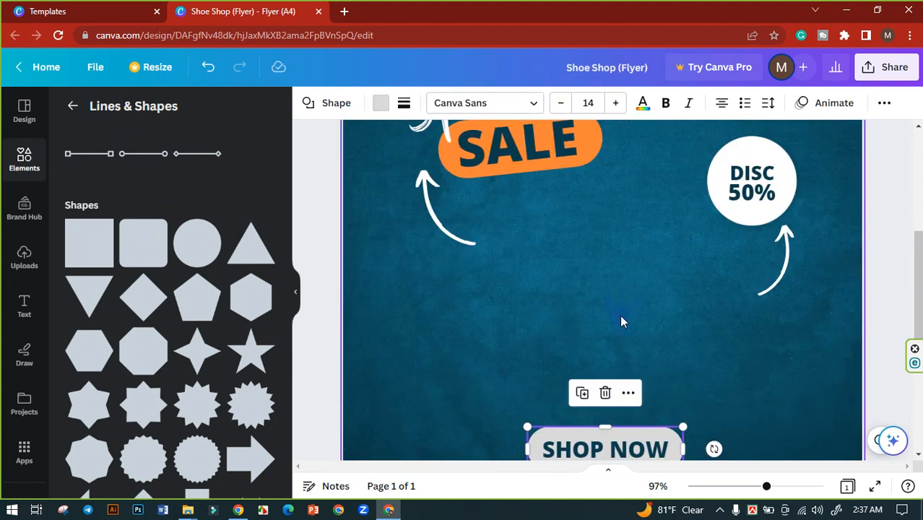
{"action": "left_click", "coordinate": [385, 106]}
{"action": "left_click", "coordinate": [261, 184]}
{"action": "key", "text": "Escape"}
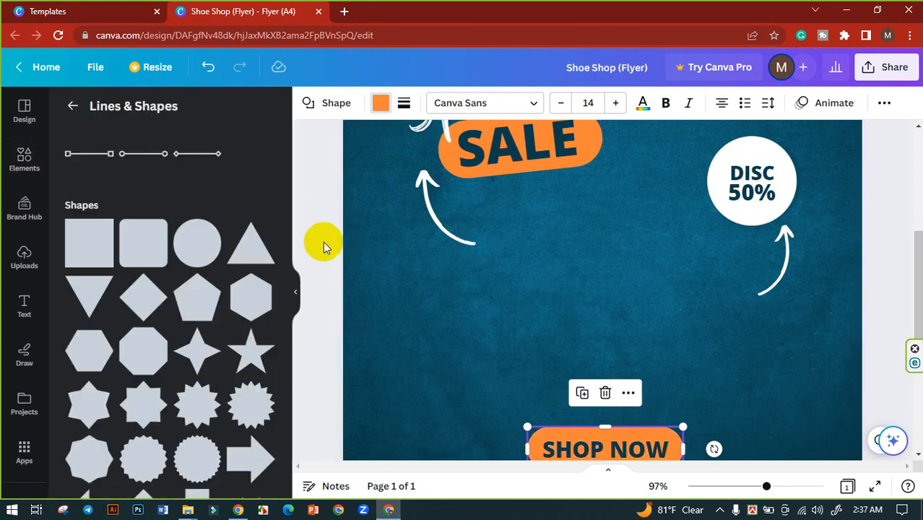
{"action": "left_click", "coordinate": [323, 241]}
Select the SHOP NOW text together with its orange rectangle and move them straight down toward the flyer's lower edge
{"action": "left_click_drag", "start_coordinate": [766, 487], "coordinate": [743, 486]}
{"action": "scroll", "coordinate": [771, 397], "scroll_direction": "up", "scroll_amount": 2}
{"action": "scroll", "coordinate": [771, 397], "scroll_direction": "down", "scroll_amount": 2}
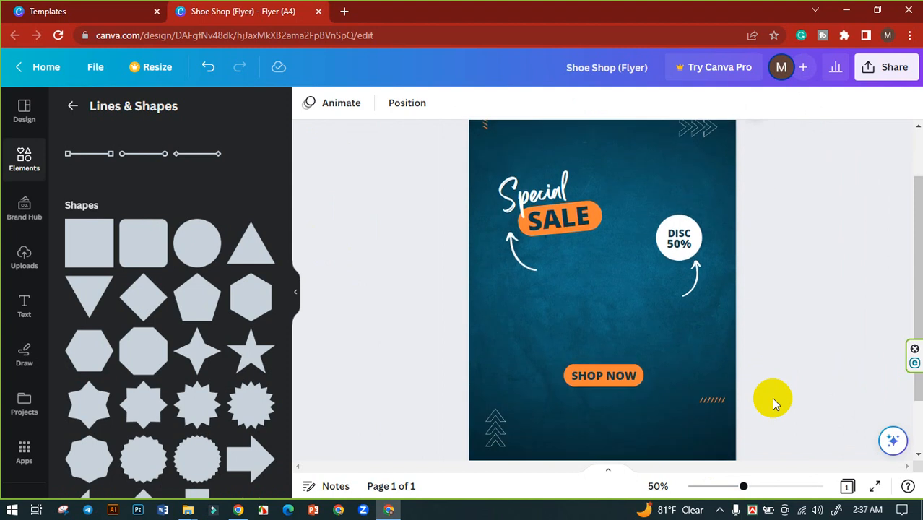
{"action": "scroll", "coordinate": [770, 386], "scroll_direction": "down", "scroll_amount": 2}
{"action": "left_click", "coordinate": [619, 311]}
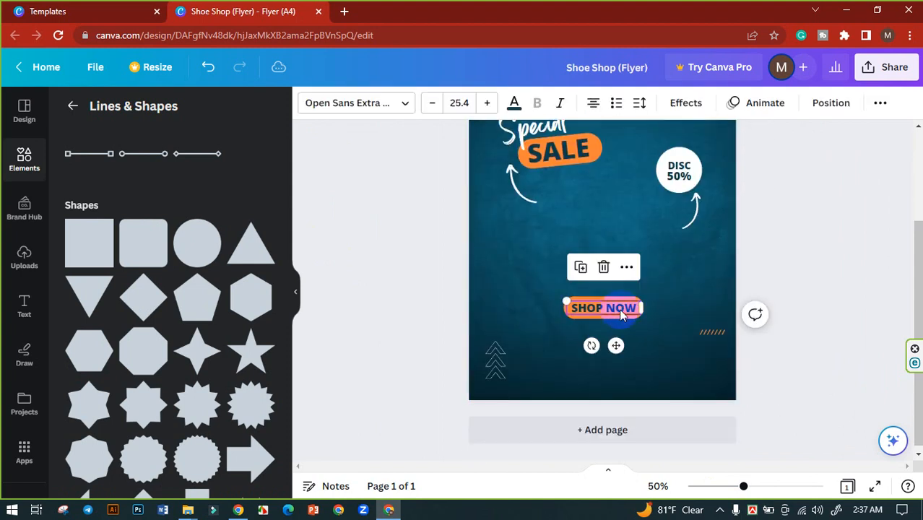
{"action": "left_click", "coordinate": [621, 309], "text": "shift"}
{"action": "left_click_drag", "start_coordinate": [620, 311], "coordinate": [619, 346]}
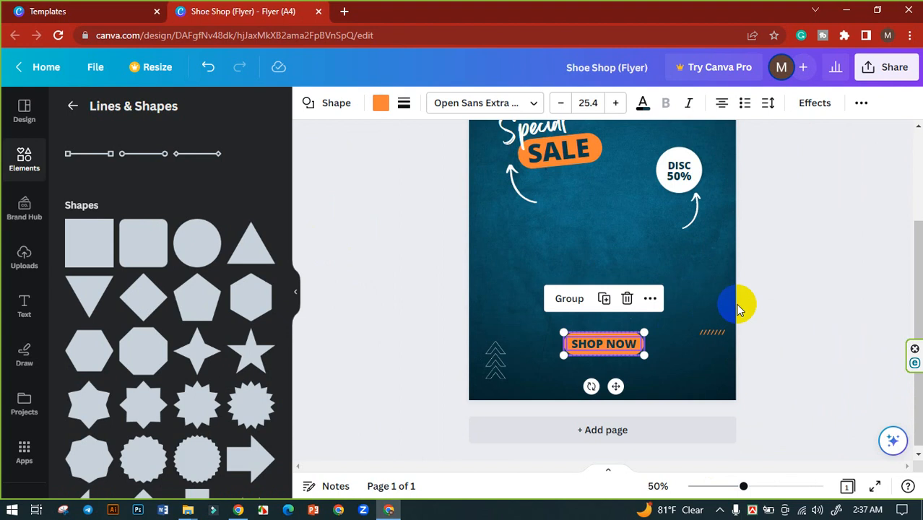
Select the Special SALE heading with its label and curved arrow and move them up together on the flyer
{"action": "scroll", "coordinate": [744, 307], "scroll_direction": "up", "scroll_amount": 2}
{"action": "left_click", "coordinate": [789, 305]}
{"action": "left_click", "coordinate": [574, 296]}
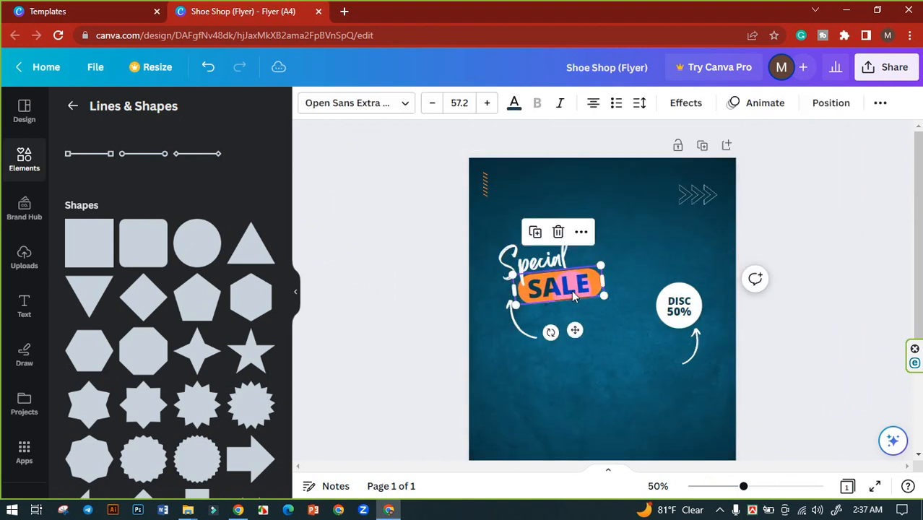
{"action": "left_click", "coordinate": [484, 236]}
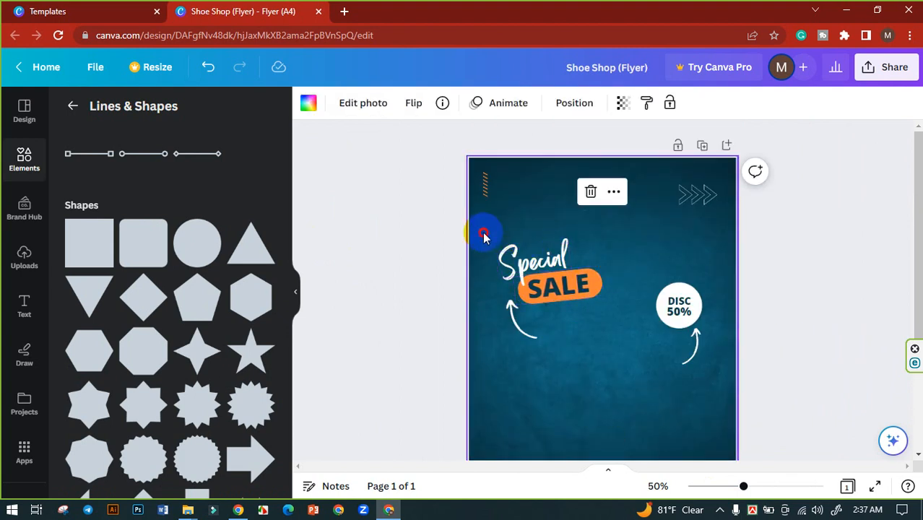
{"action": "left_click_drag", "start_coordinate": [484, 235], "coordinate": [601, 342]}
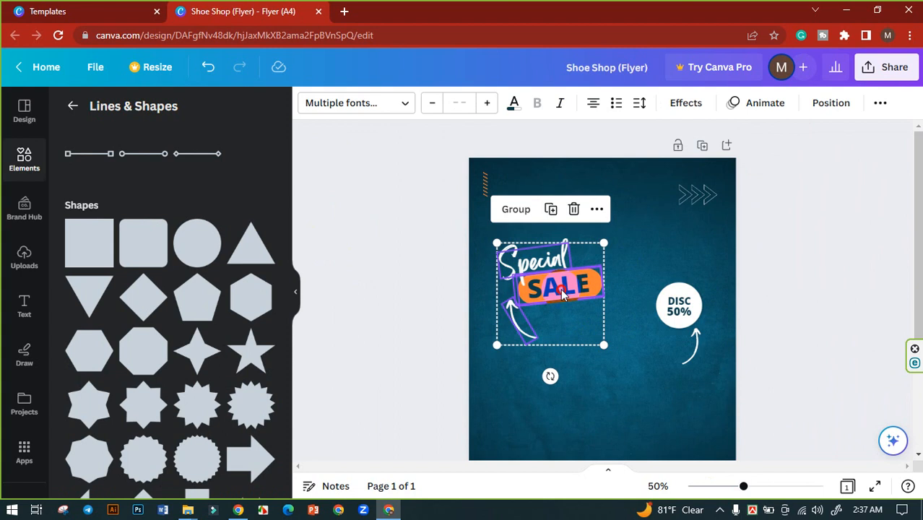
{"action": "left_click_drag", "start_coordinate": [556, 287], "coordinate": [556, 245]}
{"action": "left_click", "coordinate": [726, 309]}
Move the DISC 50% circle, its text and the curved arrow below it upward together
{"action": "left_click_drag", "start_coordinate": [651, 280], "coordinate": [710, 361]}
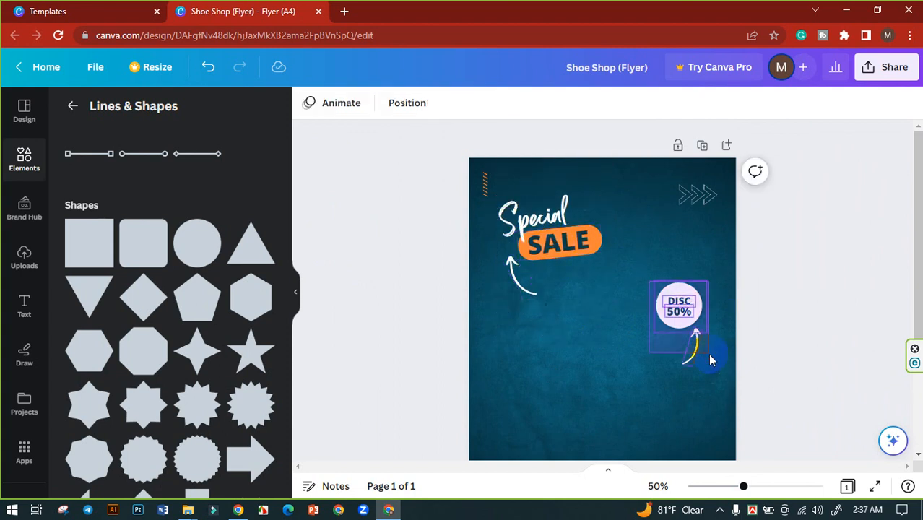
{"action": "left_click_drag", "start_coordinate": [680, 305], "coordinate": [683, 263]}
{"action": "left_click", "coordinate": [795, 303]}
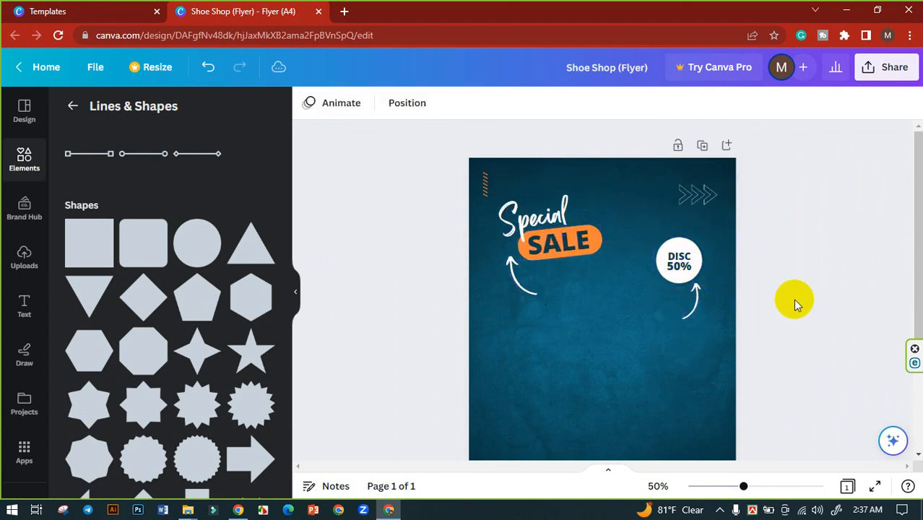
Upload the image Shoe.png from the Downloads folder
{"action": "scroll", "coordinate": [796, 322], "scroll_direction": "down", "scroll_amount": 2}
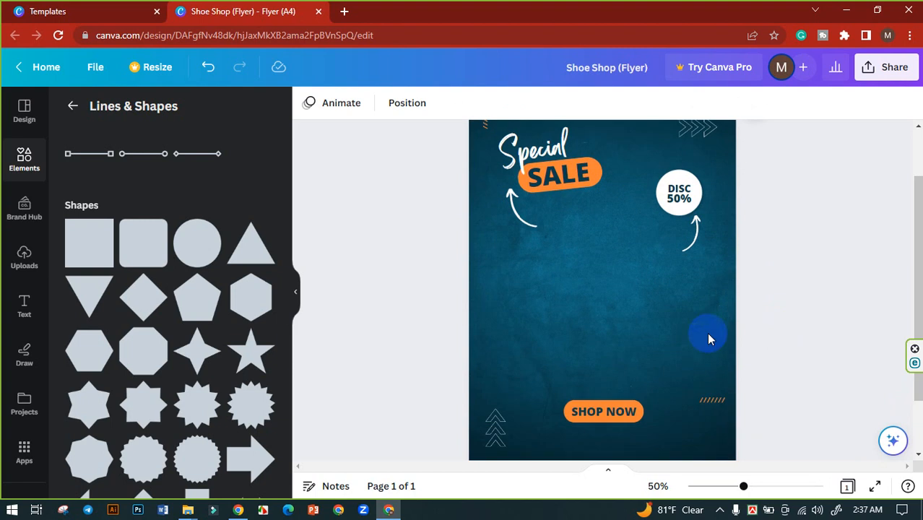
{"action": "left_click", "coordinate": [24, 257]}
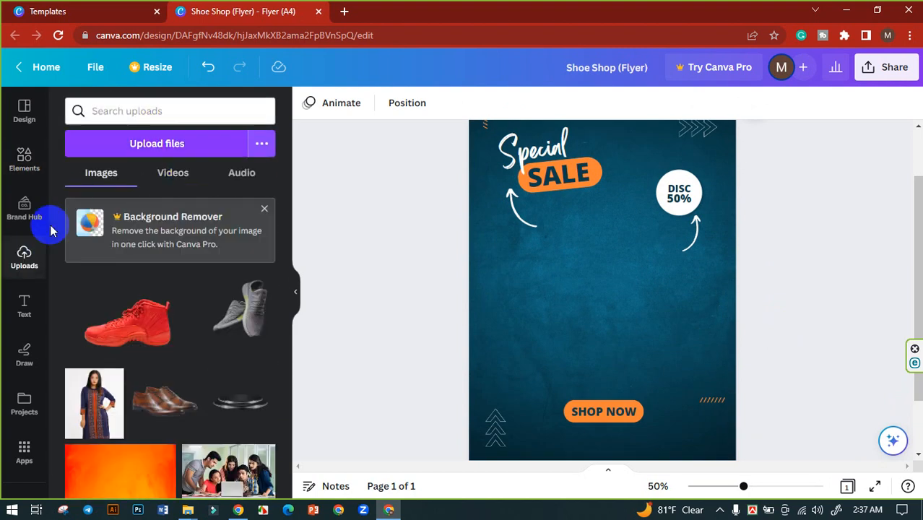
{"action": "left_click", "coordinate": [154, 144]}
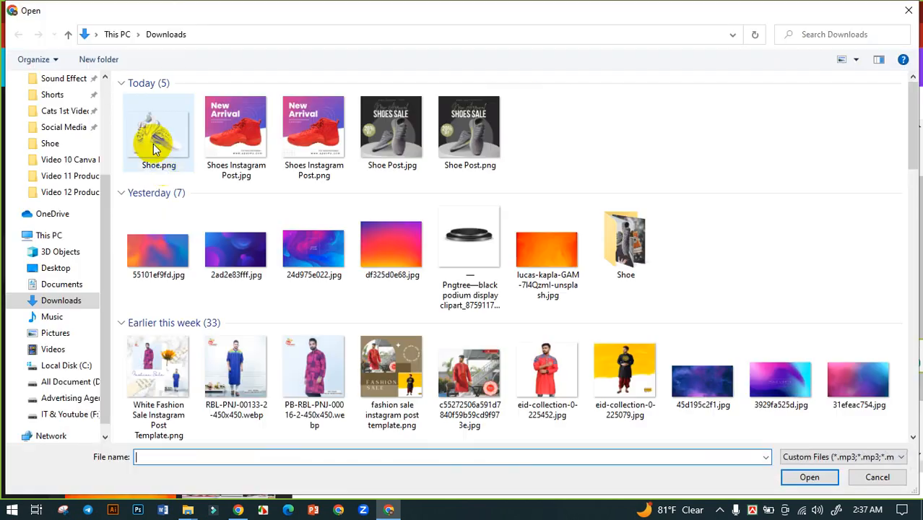
{"action": "left_click", "coordinate": [155, 148]}
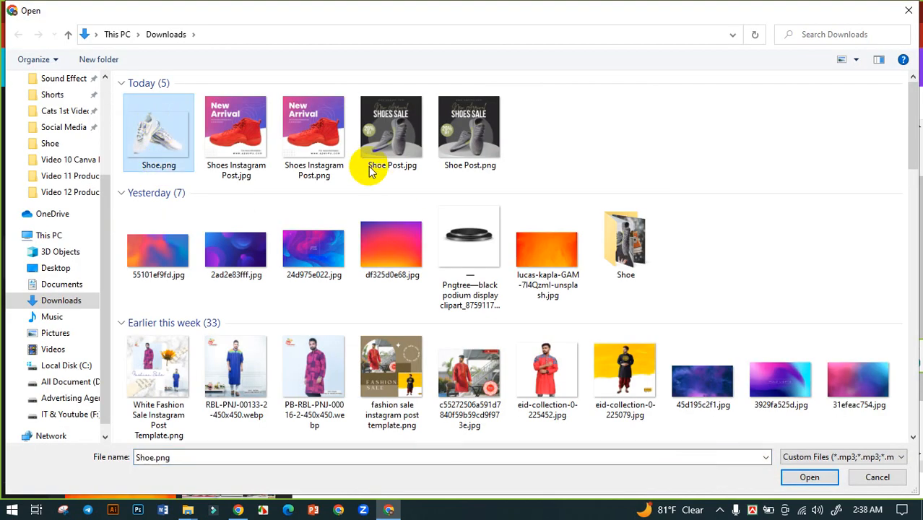
{"action": "left_click", "coordinate": [809, 478]}
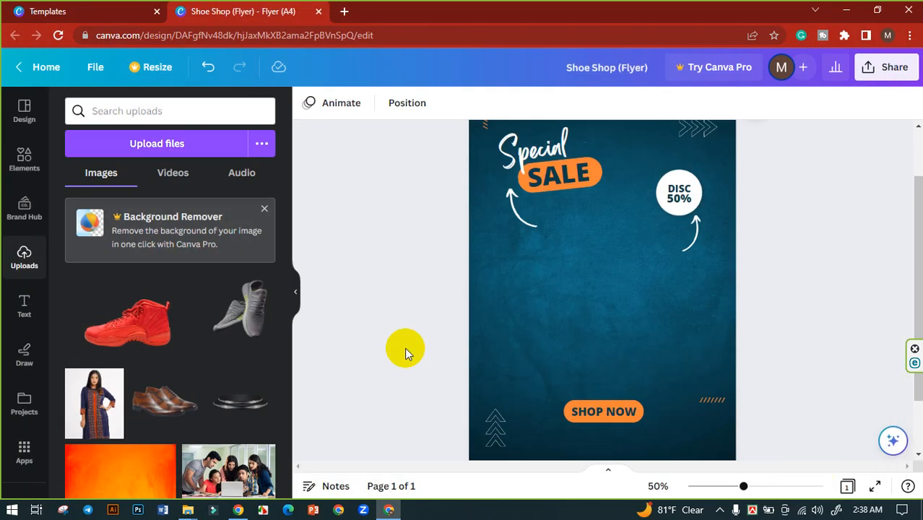
Place the uploaded white sneakers image in the middle of the flyer and enlarge it to span the page width
{"action": "left_click_drag", "start_coordinate": [94, 325], "coordinate": [481, 440]}
{"action": "left_click_drag", "start_coordinate": [583, 330], "coordinate": [589, 278]}
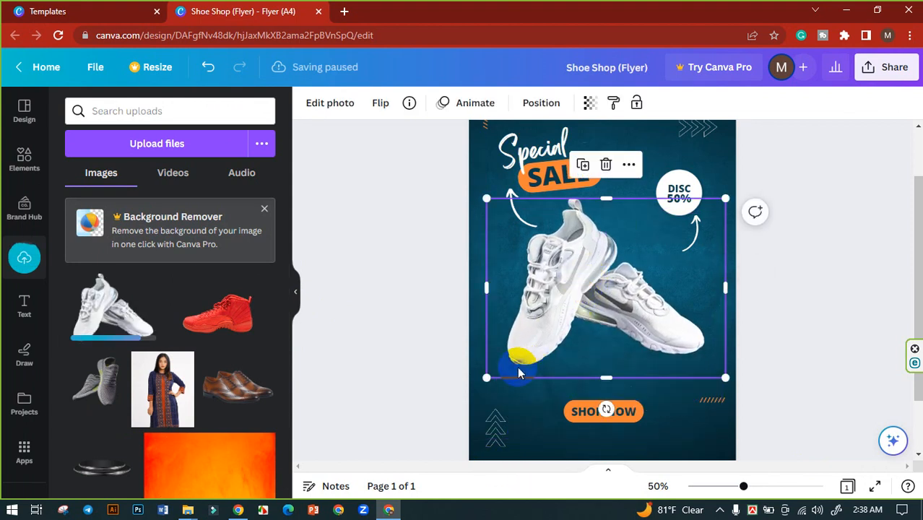
{"action": "left_click_drag", "start_coordinate": [489, 380], "coordinate": [433, 417]}
{"action": "left_click_drag", "start_coordinate": [511, 363], "coordinate": [551, 336]}
{"action": "left_click_drag", "start_coordinate": [756, 192], "coordinate": [751, 197]}
{"action": "left_click", "coordinate": [828, 323]}
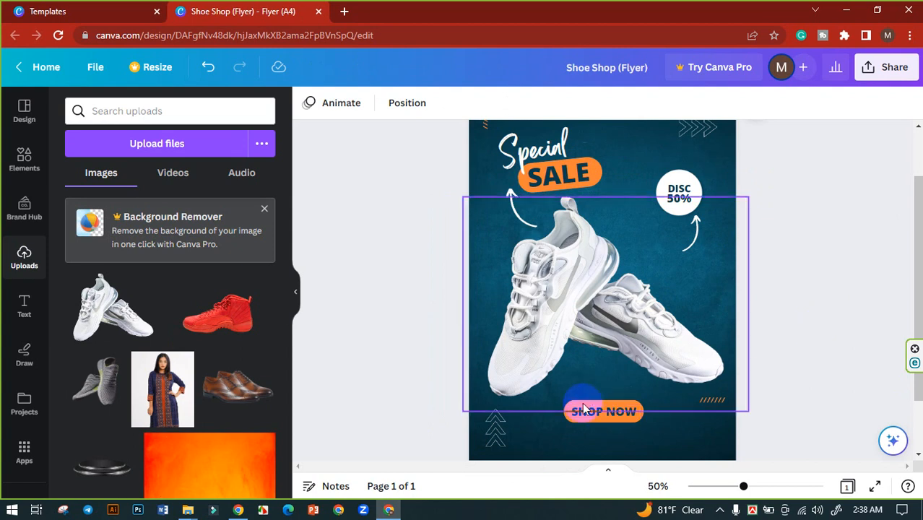
Nudge the SHOP NOW text and its orange rectangle slightly up toward the sneakers
{"action": "left_click_drag", "start_coordinate": [685, 426], "coordinate": [693, 423]}
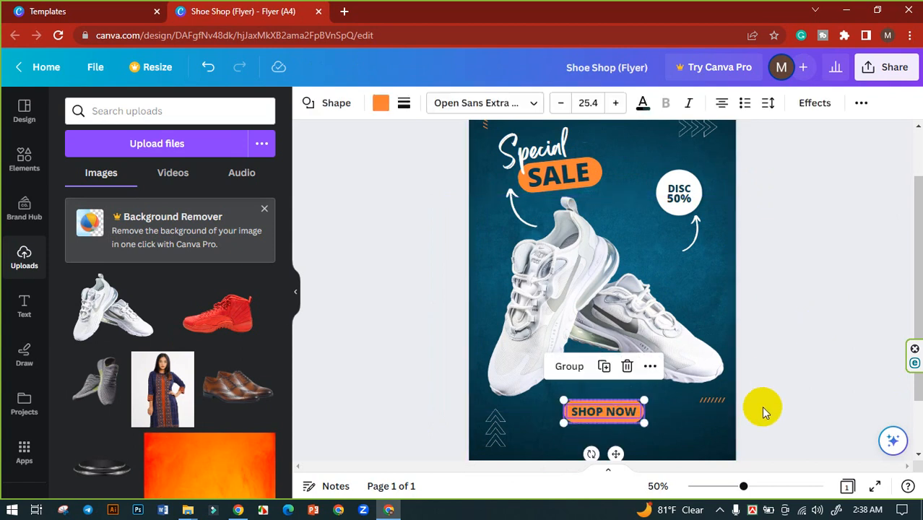
{"action": "left_click_drag", "start_coordinate": [612, 407], "coordinate": [611, 399]}
{"action": "left_click", "coordinate": [771, 304]}
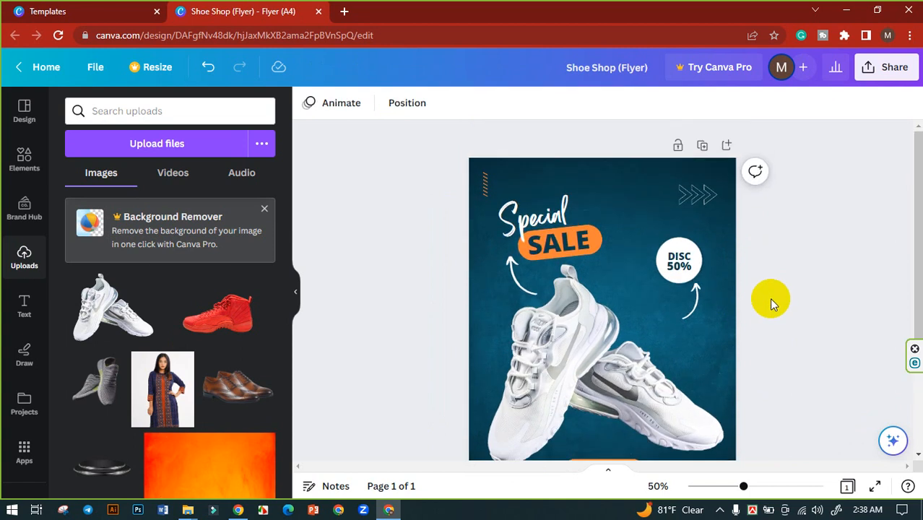
Enlarge the Special SALE heading, its orange label and the curved arrow together
{"action": "left_click_drag", "start_coordinate": [525, 196], "coordinate": [566, 268]}
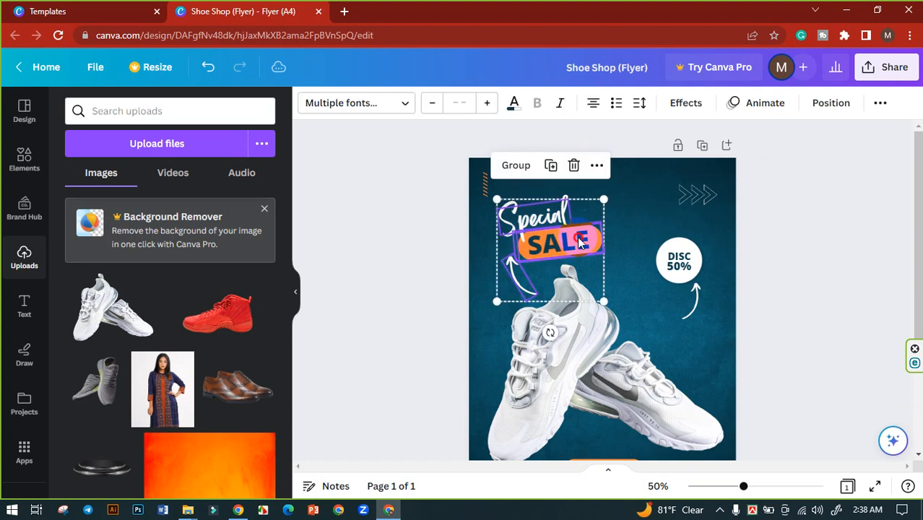
{"action": "left_click_drag", "start_coordinate": [612, 187], "coordinate": [619, 180]}
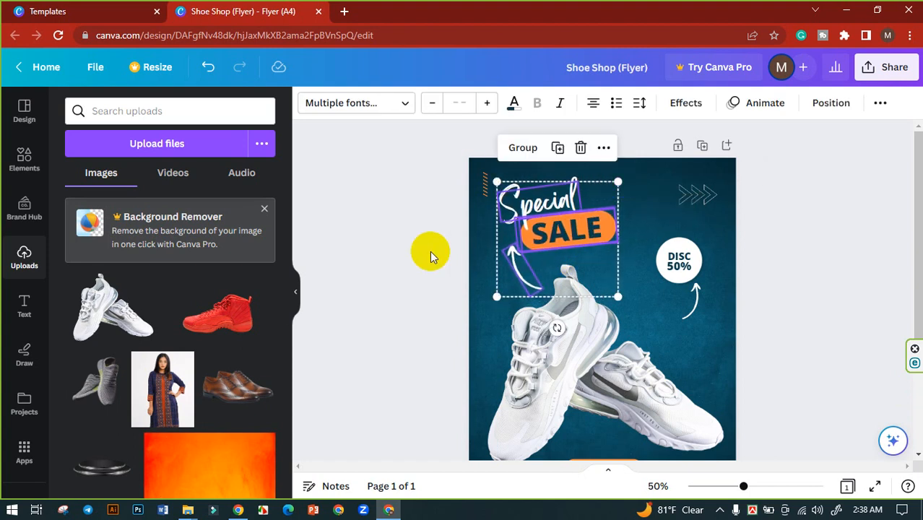
{"action": "left_click", "coordinate": [428, 251]}
Enlarge the DISC 50% circle with its text and arrow together to about 56 wide by 92 high
{"action": "left_click_drag", "start_coordinate": [684, 289], "coordinate": [629, 357]}
{"action": "left_click", "coordinate": [573, 349], "text": "shift"}
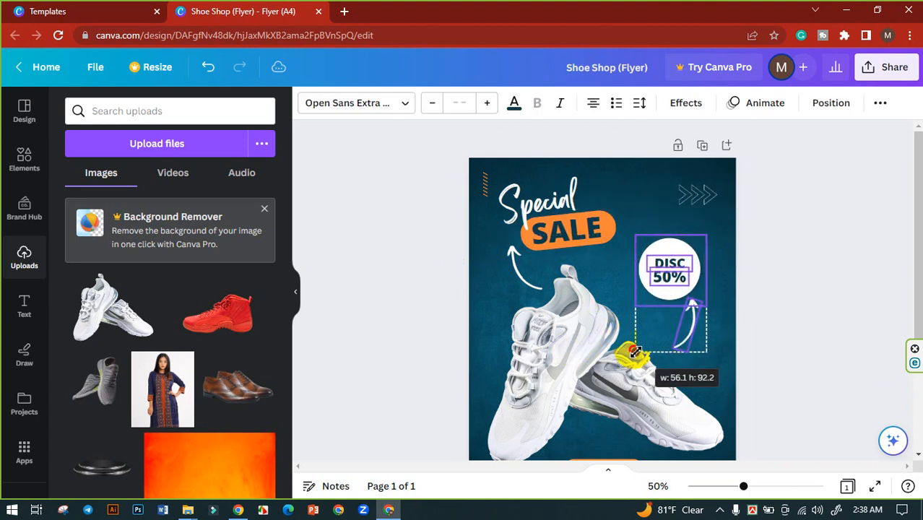
{"action": "left_click", "coordinate": [786, 277]}
Change the discount in the white circle to 20%
{"action": "left_click", "coordinate": [673, 266]}
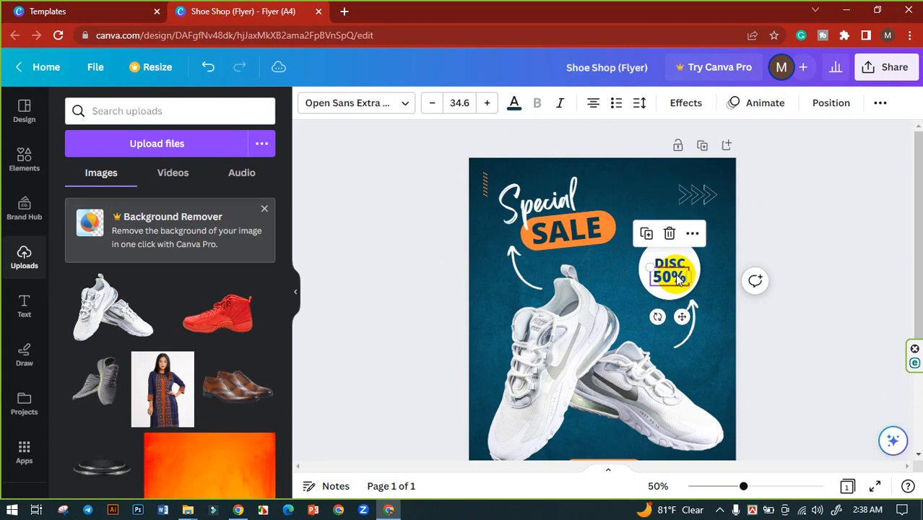
{"action": "left_click", "coordinate": [676, 267]}
{"action": "left_click", "coordinate": [670, 280]}
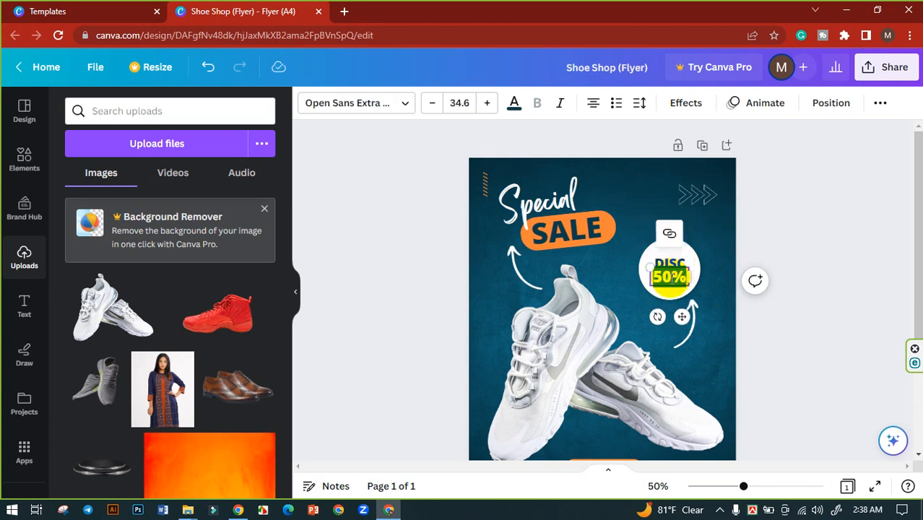
{"action": "left_click_drag", "start_coordinate": [674, 279], "coordinate": [653, 283]}
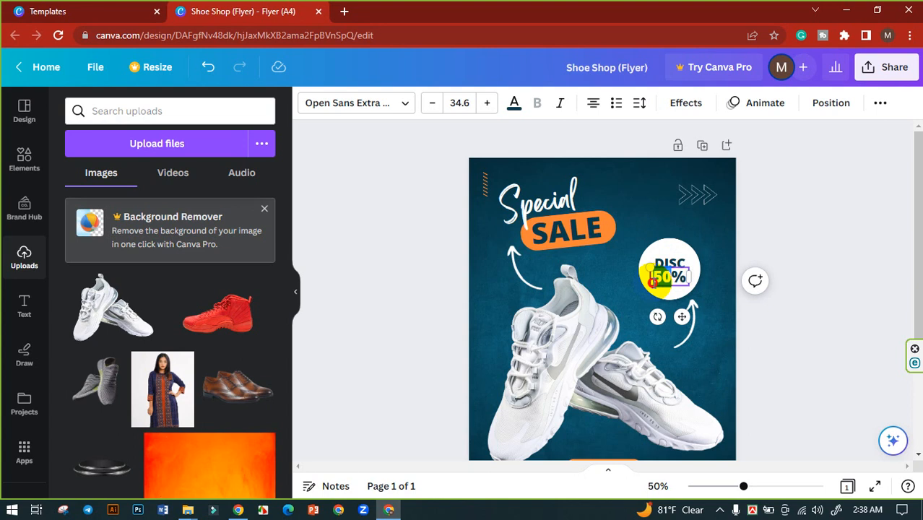
{"action": "type", "text": "2"}
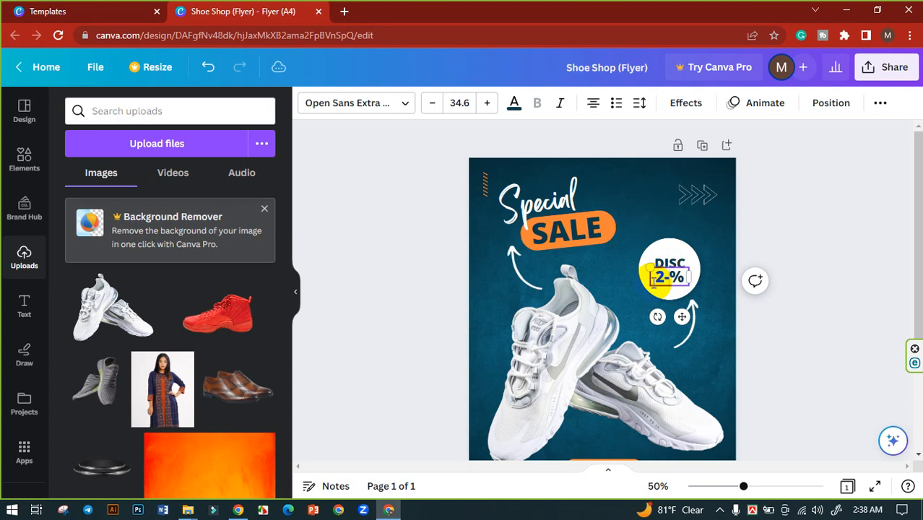
{"action": "type", "text": "0"}
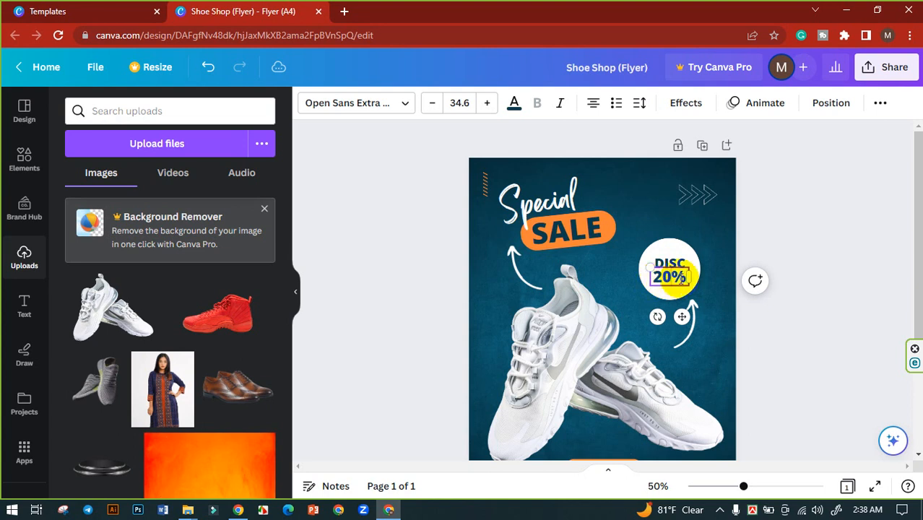
{"action": "left_click", "coordinate": [795, 247]}
Enlarge the DISC and 20% texts together slightly so they fill more of the white circle
{"action": "left_click", "coordinate": [672, 269]}
{"action": "left_click", "coordinate": [692, 257], "text": "shift"}
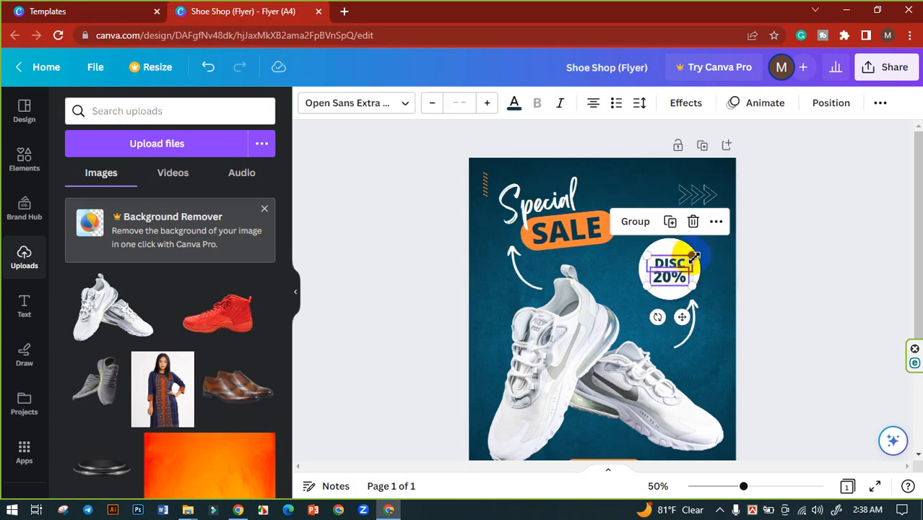
{"action": "mouse_move", "coordinate": [698, 252]}
{"action": "left_mouse_down"}
{"action": "mouse_move", "coordinate": [706, 246]}
{"action": "mouse_move", "coordinate": [682, 270]}
{"action": "mouse_move", "coordinate": [699, 253]}
{"action": "left_mouse_up"}
{"action": "left_click", "coordinate": [809, 256]}
{"action": "left_click", "coordinate": [687, 260]}
{"action": "left_click", "coordinate": [768, 251]}
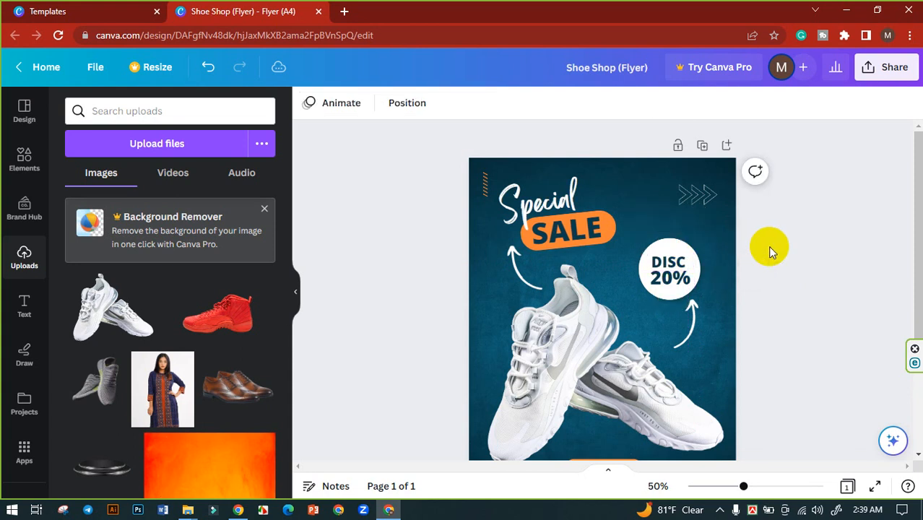
{"action": "scroll", "coordinate": [768, 251], "scroll_direction": "down", "scroll_amount": 2}
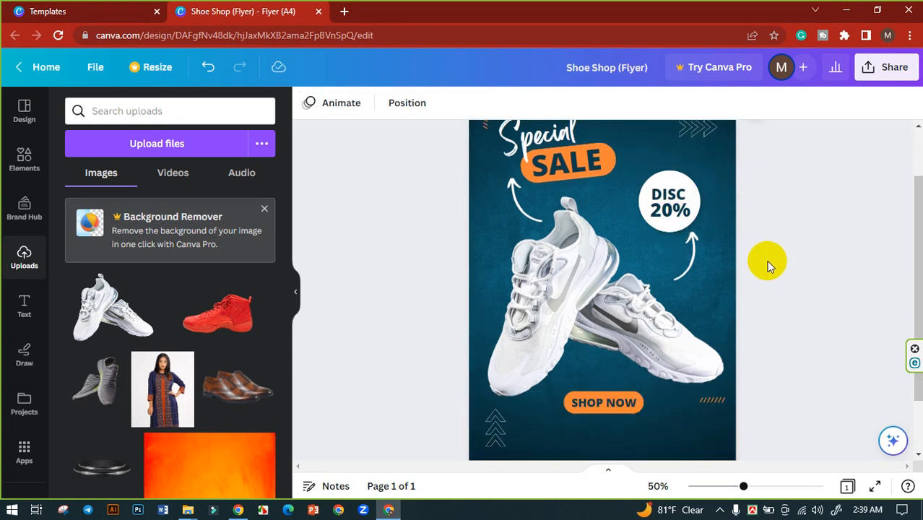
{"action": "scroll", "coordinate": [625, 284], "scroll_direction": "down", "scroll_amount": 2}
{"action": "scroll", "coordinate": [546, 278], "scroll_direction": "up", "scroll_amount": 4}
{"action": "scroll", "coordinate": [426, 254], "scroll_direction": "down", "scroll_amount": 4}
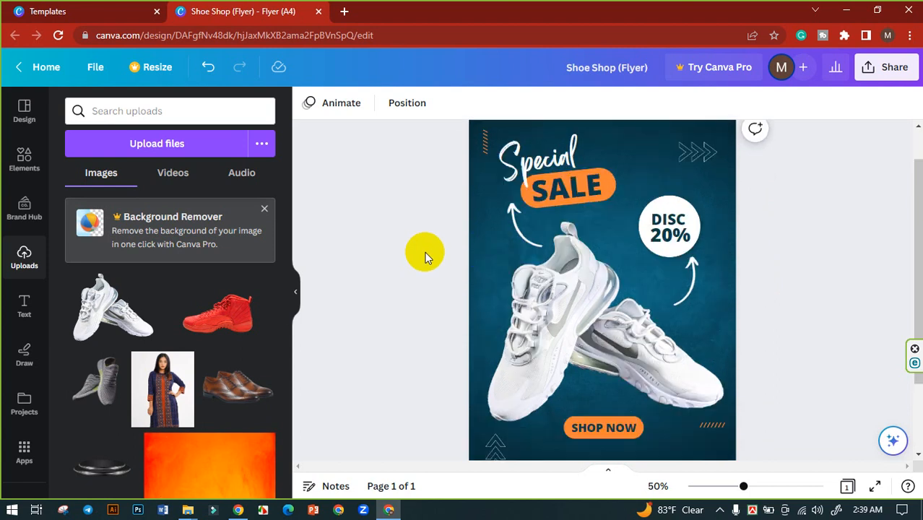
Add a new text box to the flyer and place it centred below the SHOP NOW label
{"action": "scroll", "coordinate": [619, 305], "scroll_direction": "up", "scroll_amount": 1}
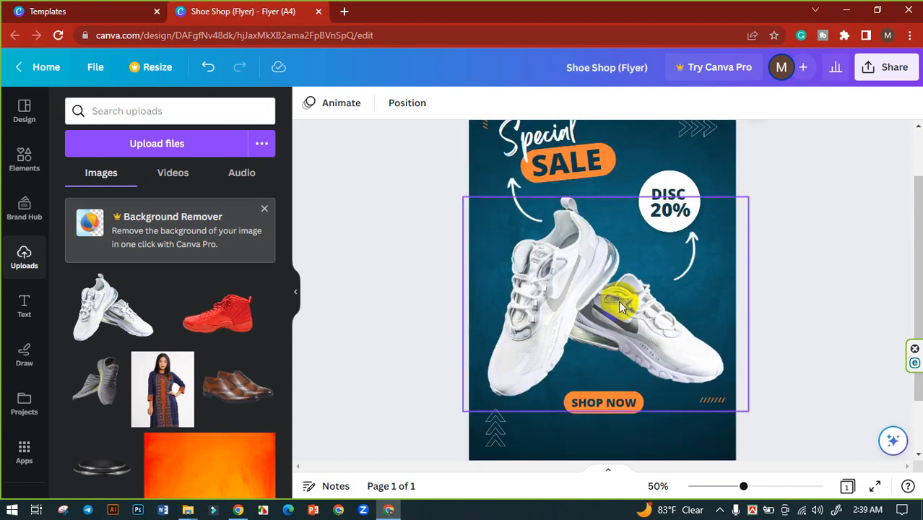
{"action": "scroll", "coordinate": [593, 347], "scroll_direction": "down", "scroll_amount": 1}
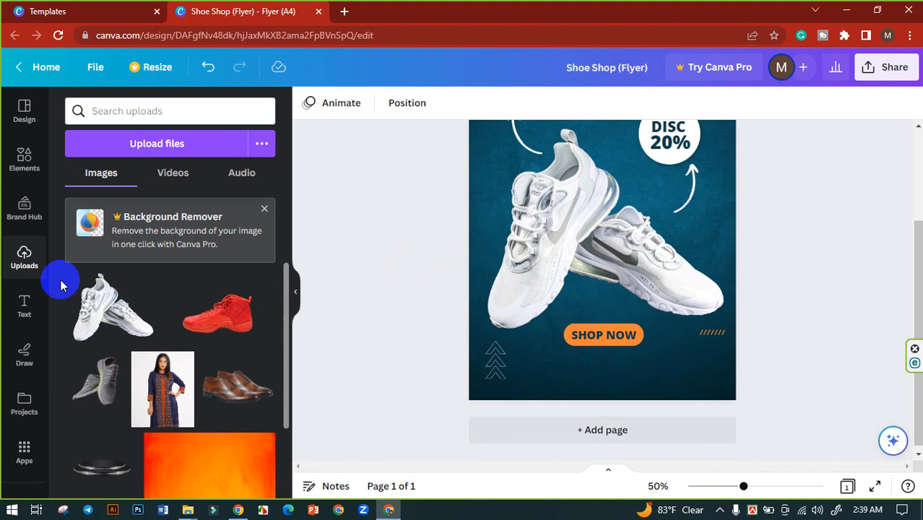
{"action": "left_click", "coordinate": [23, 309]}
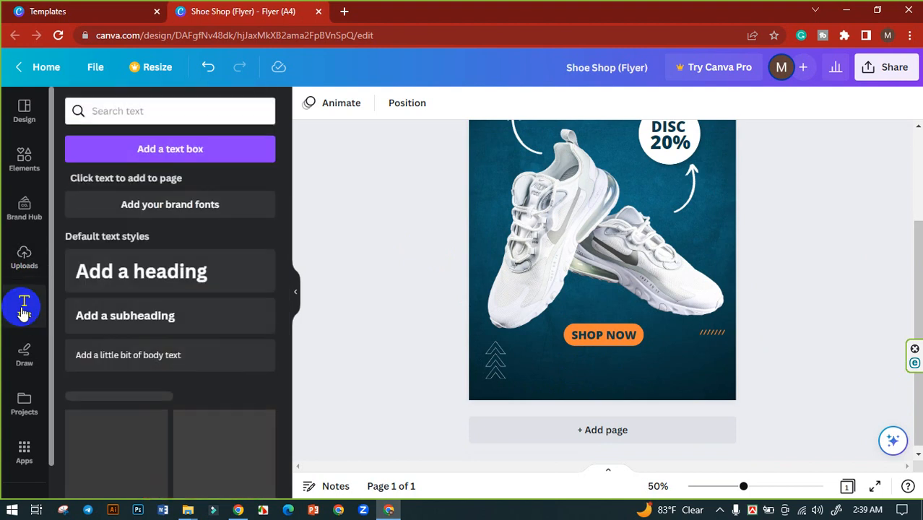
{"action": "left_click", "coordinate": [168, 152]}
{"action": "triple_click", "coordinate": [627, 262]}
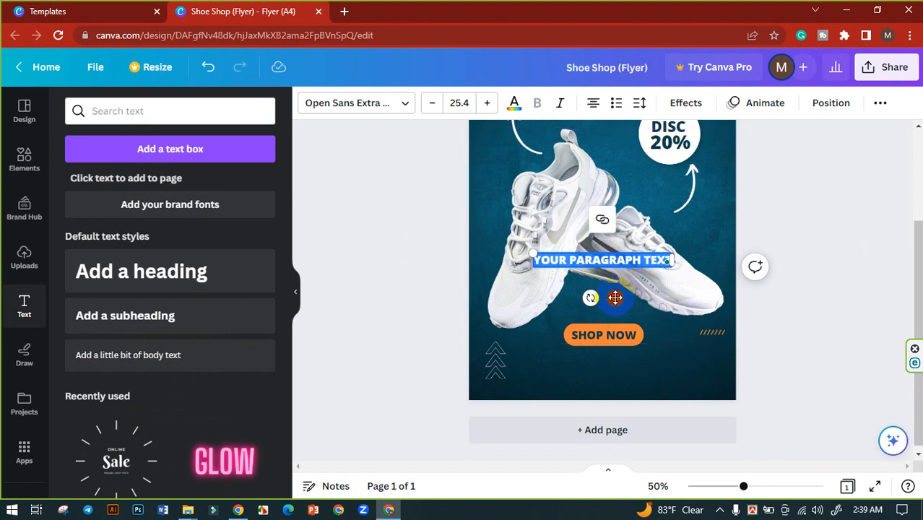
{"action": "left_click_drag", "start_coordinate": [614, 298], "coordinate": [615, 409]}
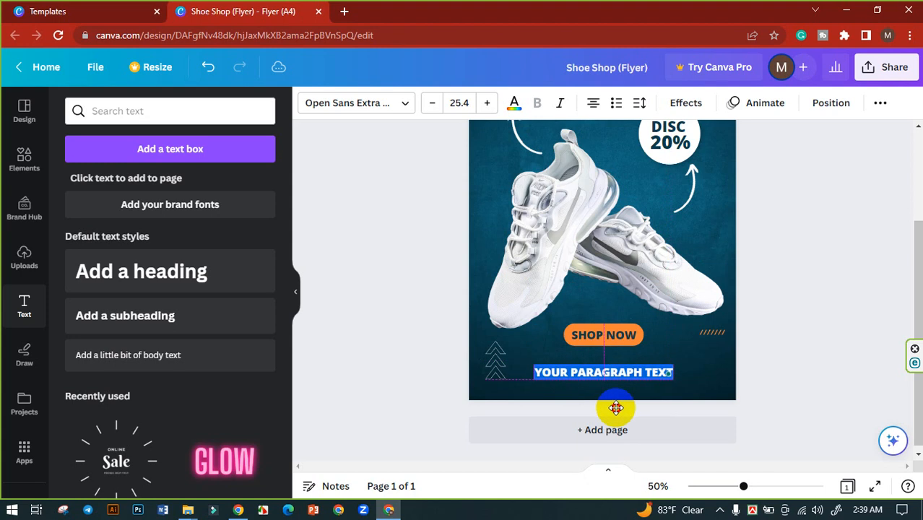
Colour the new placeholder text white and turn off its all-uppercase formatting
{"action": "double_click", "coordinate": [613, 373]}
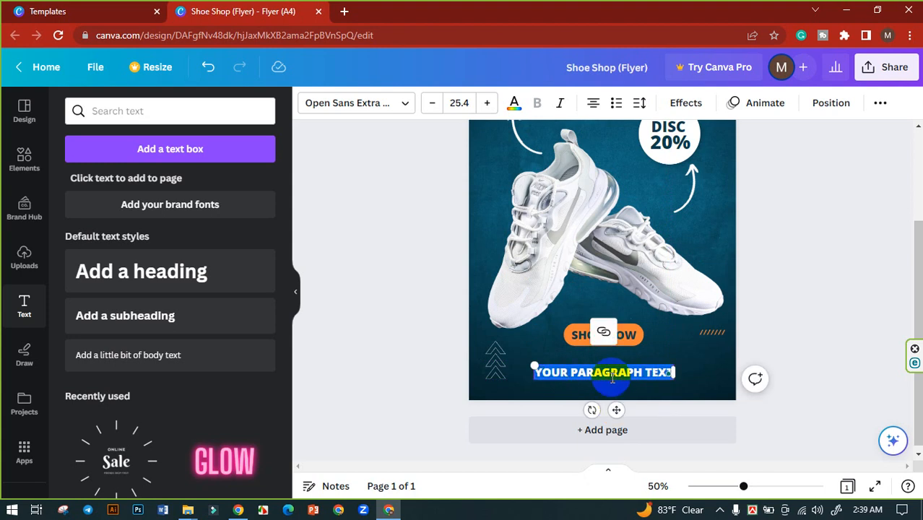
{"action": "left_click", "coordinate": [514, 102]}
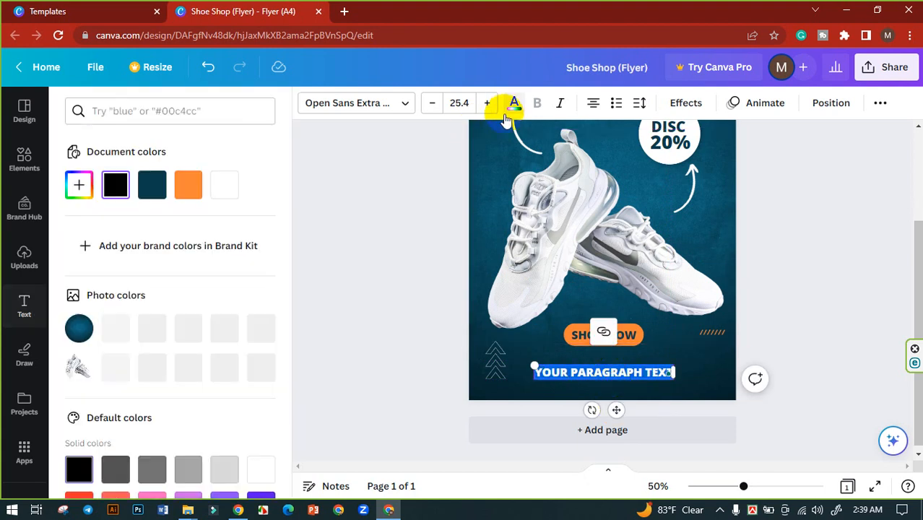
{"action": "left_click", "coordinate": [219, 186]}
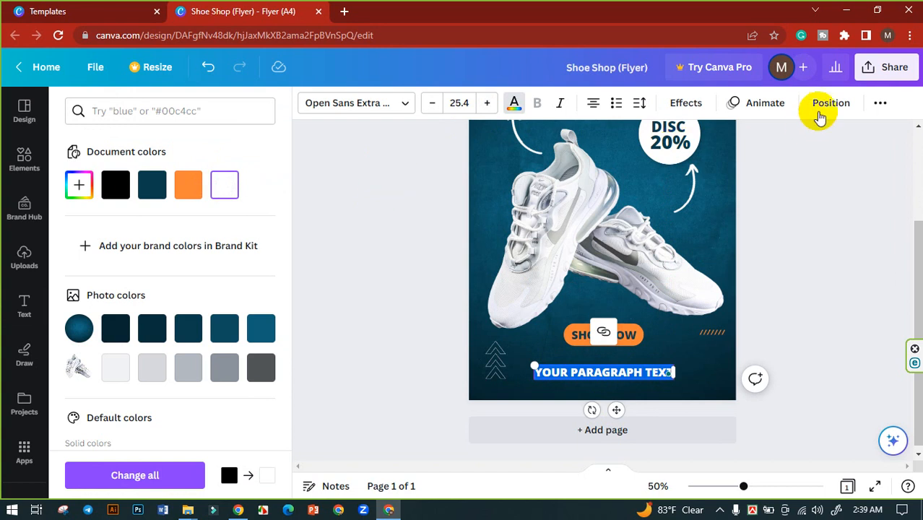
{"action": "left_click", "coordinate": [878, 104]}
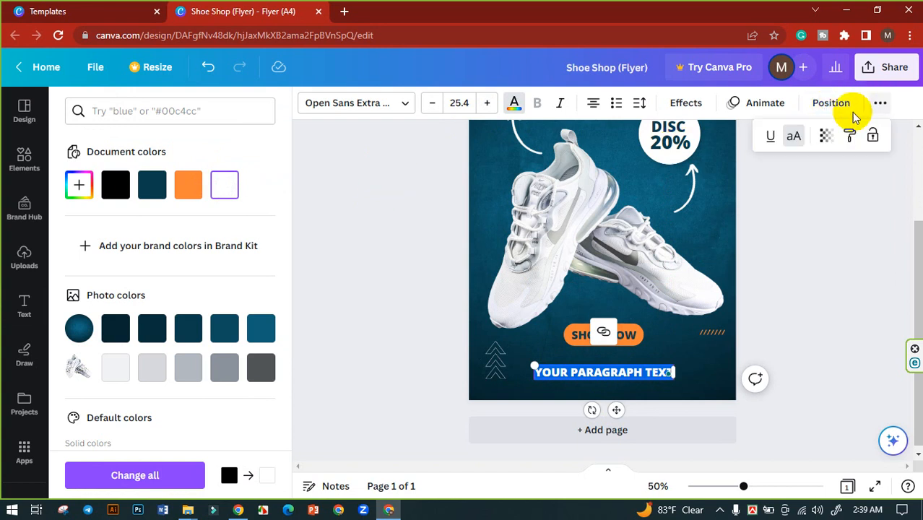
{"action": "left_click", "coordinate": [794, 137]}
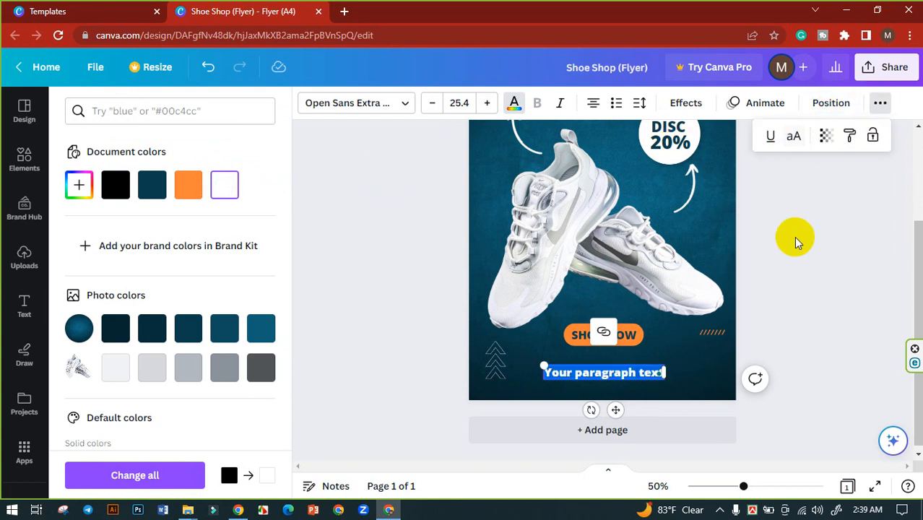
Change the placeholder text's font to Canva Sans
{"action": "left_click", "coordinate": [608, 374]}
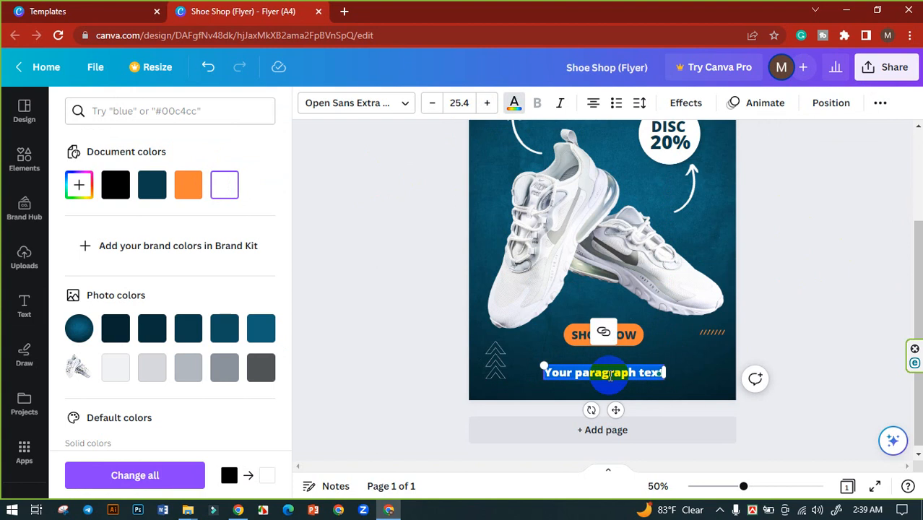
{"action": "left_click", "coordinate": [403, 107]}
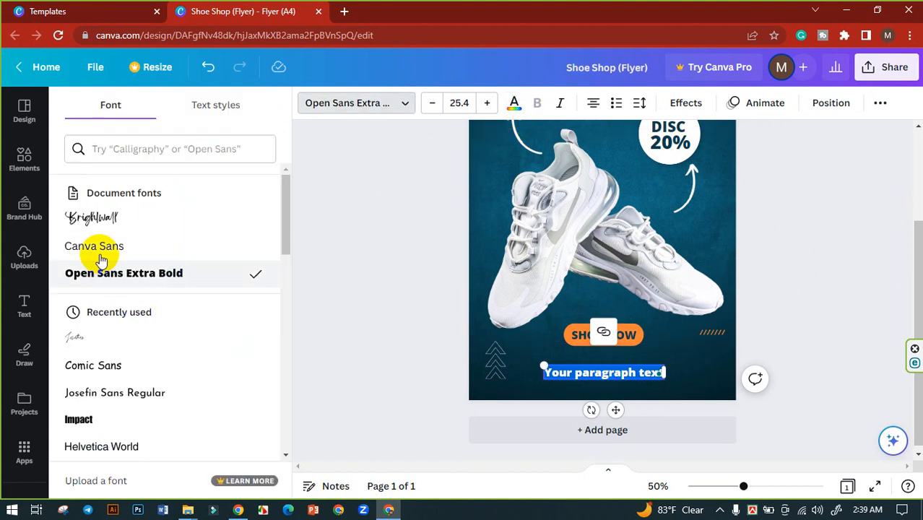
{"action": "left_click", "coordinate": [101, 252]}
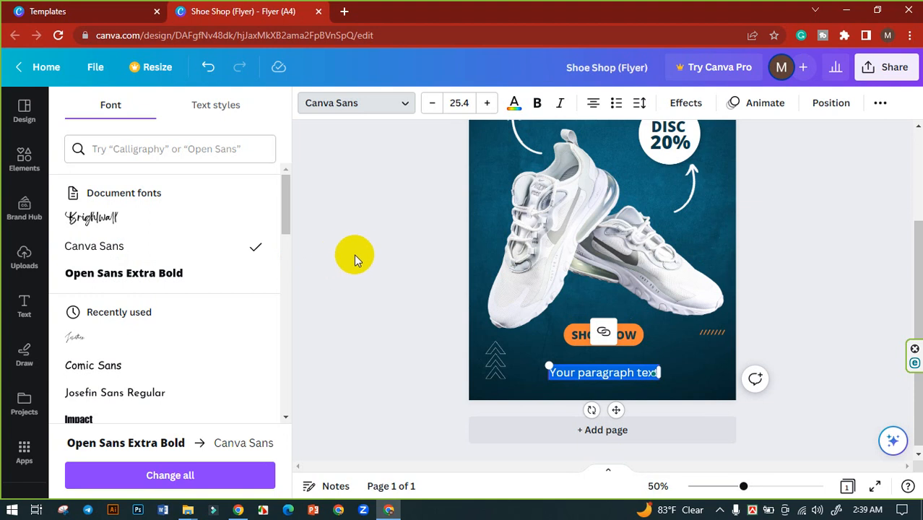
{"action": "left_click", "coordinate": [398, 108]}
{"action": "left_click", "coordinate": [388, 109]}
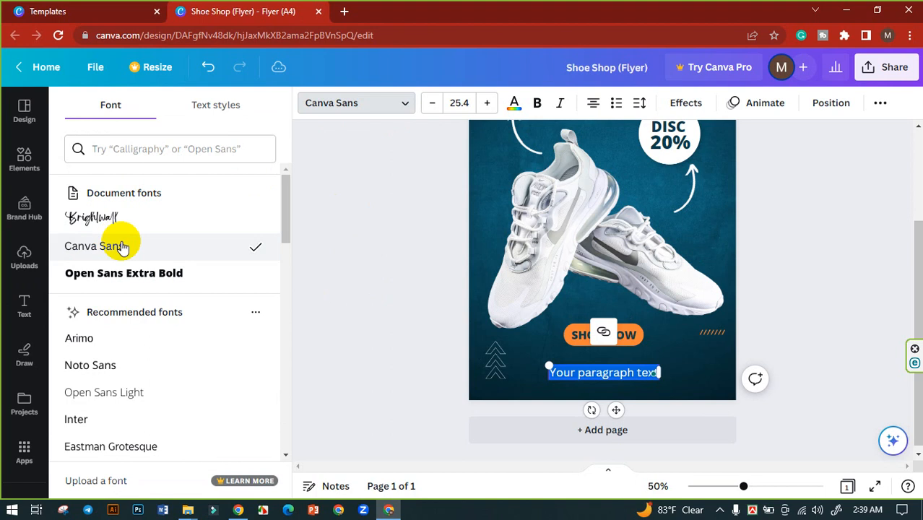
{"action": "left_click", "coordinate": [356, 241]}
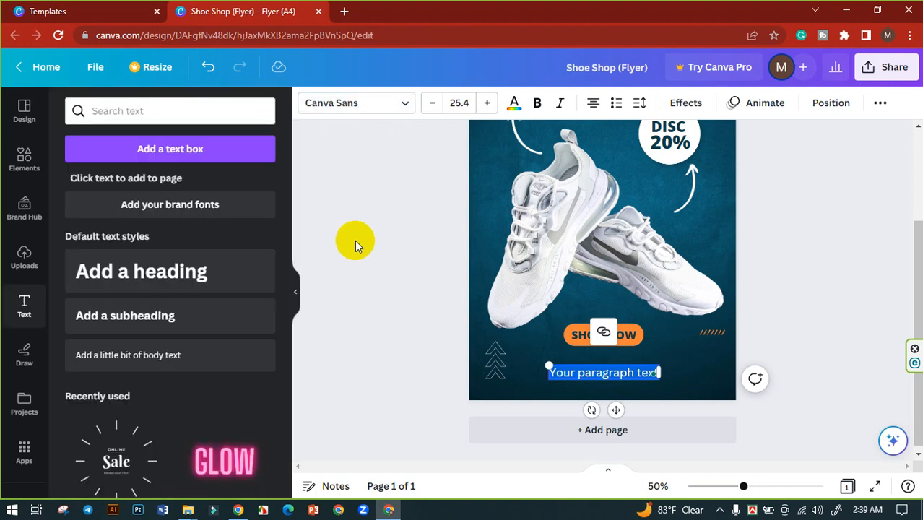
Search Google for "apex" in a new browser tab, open the Apex footwear site and copy its web address
{"action": "left_click", "coordinate": [344, 11]}
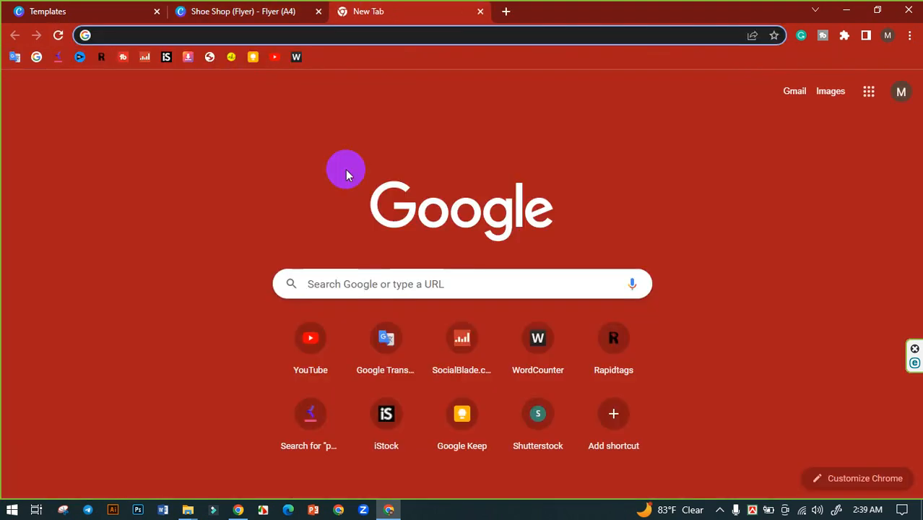
{"action": "type", "text": "apex"}
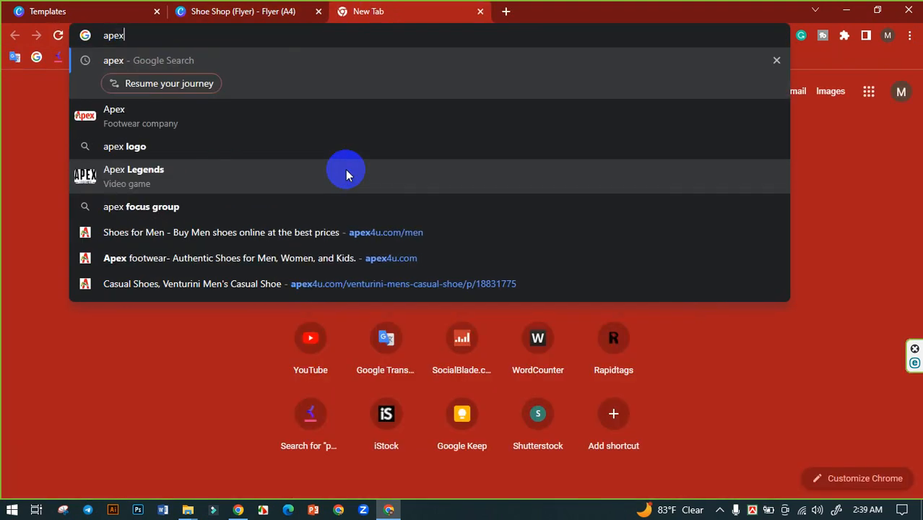
{"action": "key", "text": "Return"}
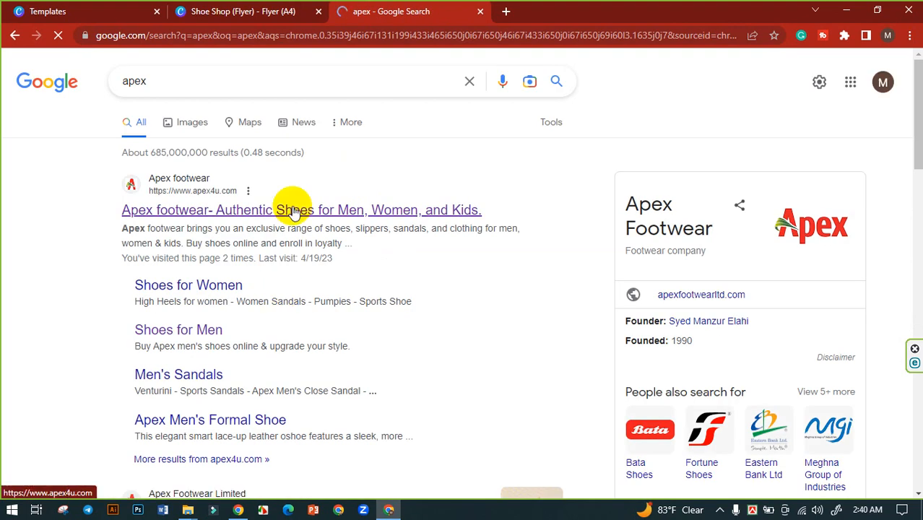
{"action": "left_click", "coordinate": [289, 209]}
{"action": "left_click", "coordinate": [160, 34]}
{"action": "key", "text": "ctrl+c"}
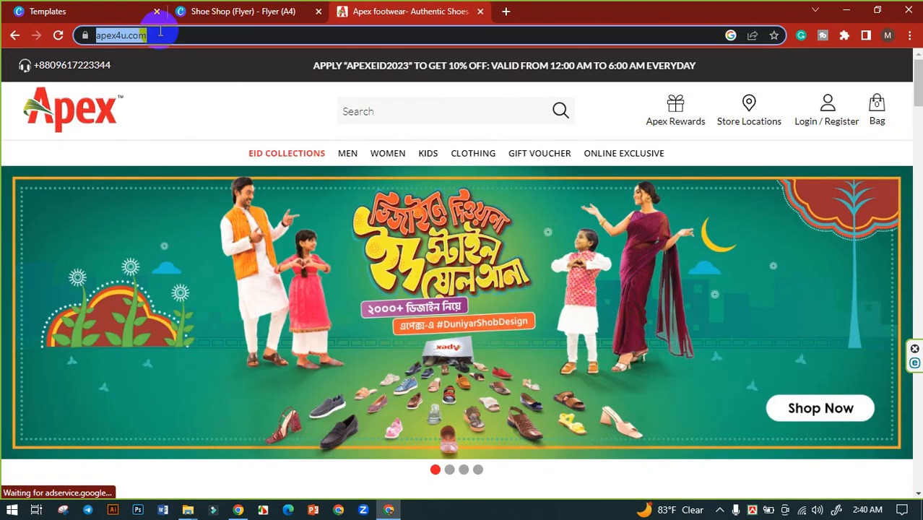
{"action": "left_click", "coordinate": [241, 10]}
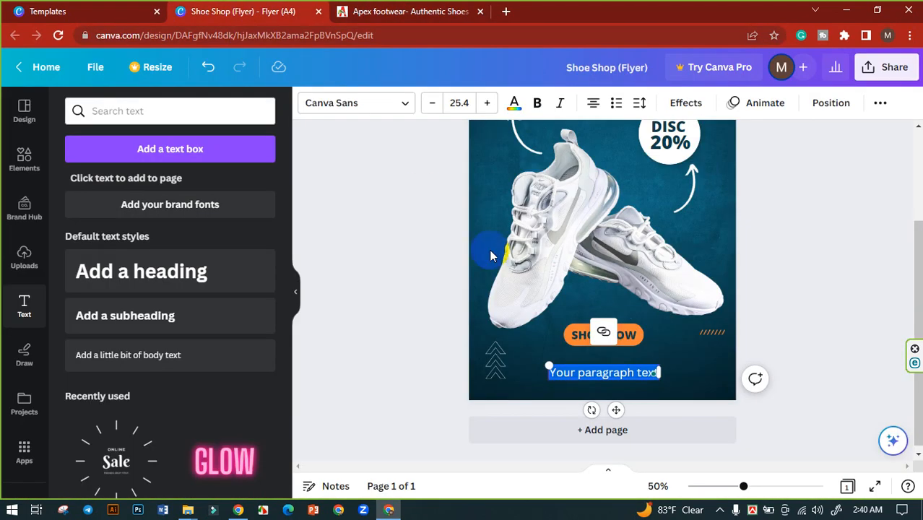
{"action": "triple_click", "coordinate": [593, 374]}
{"action": "key", "text": "ctrl+v"}
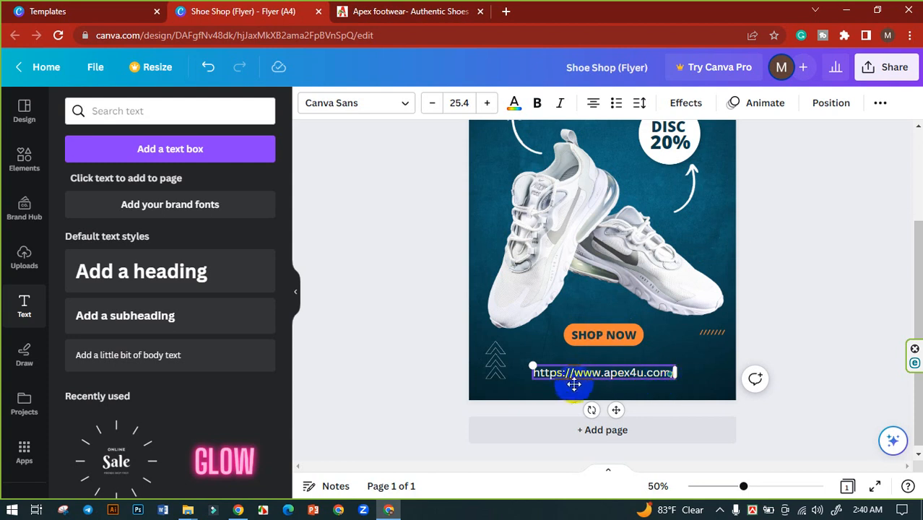
{"action": "left_click_drag", "start_coordinate": [571, 373], "coordinate": [544, 377]}
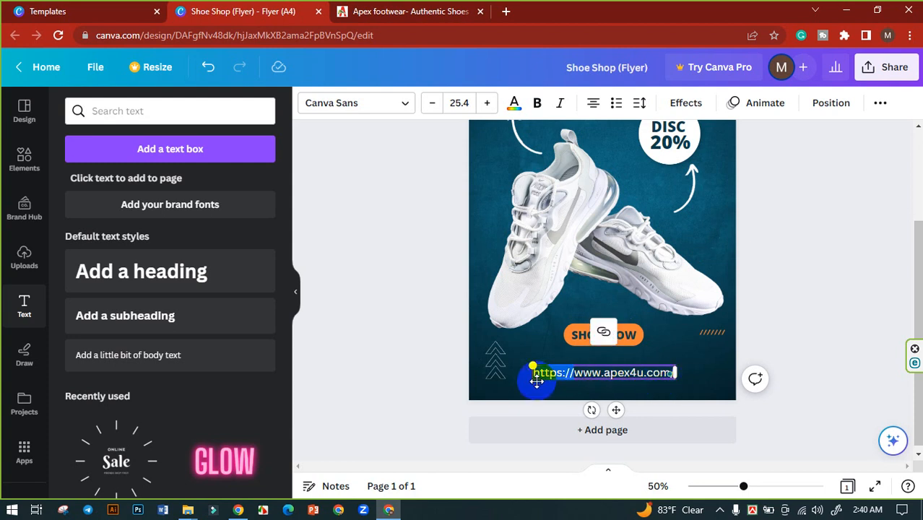
{"action": "key", "text": "BackSpace"}
{"action": "left_click", "coordinate": [656, 373]}
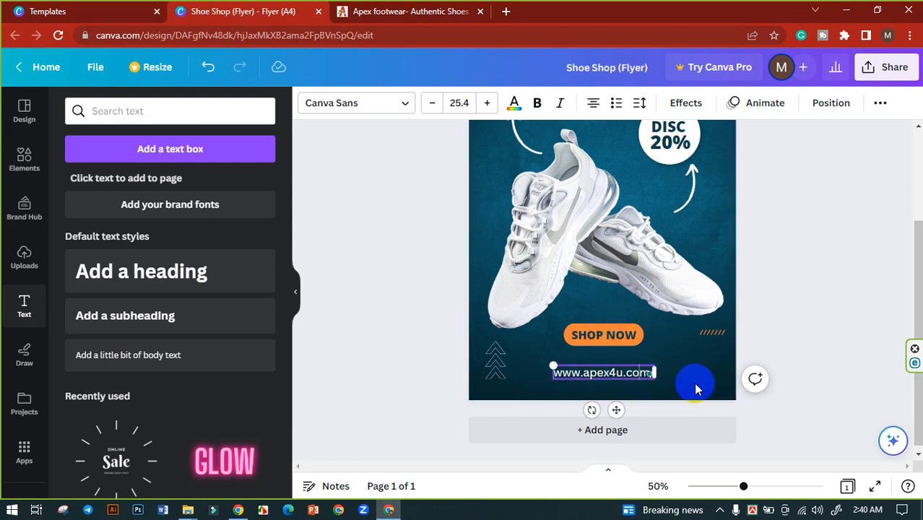
{"action": "left_click", "coordinate": [785, 335]}
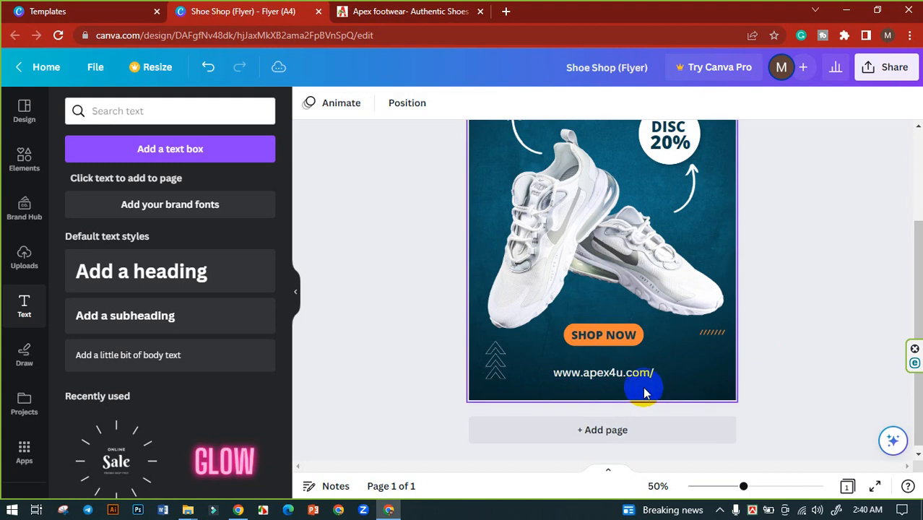
{"action": "double_click", "coordinate": [649, 373]}
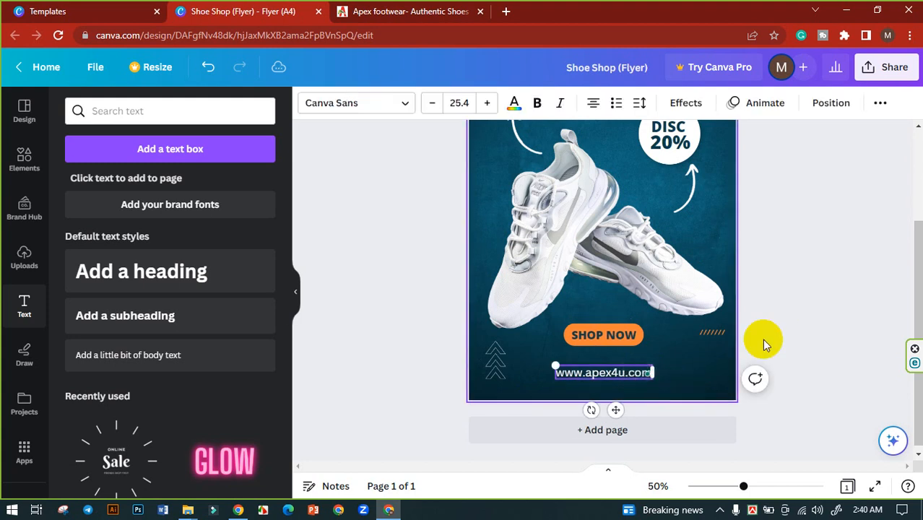
{"action": "left_click", "coordinate": [794, 332]}
Set the letter spacing of the web address text to about 682
{"action": "left_click", "coordinate": [631, 374]}
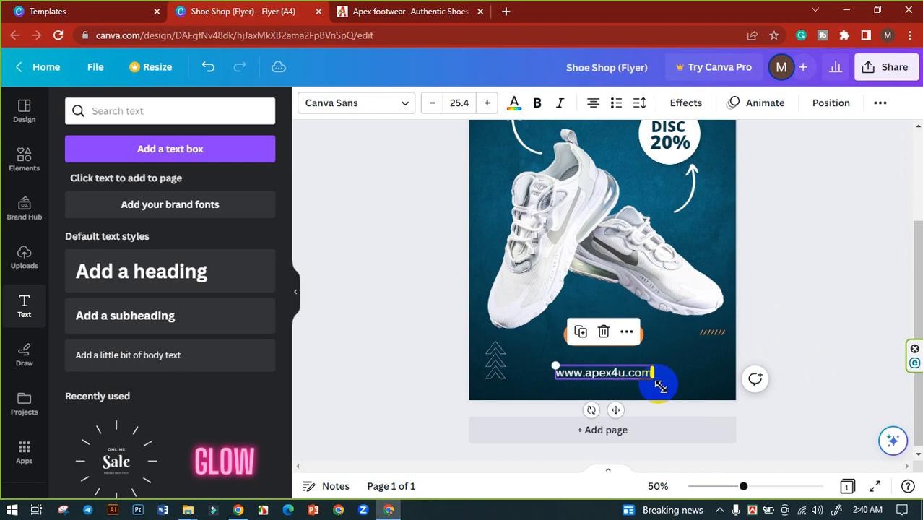
{"action": "left_click", "coordinate": [617, 374]}
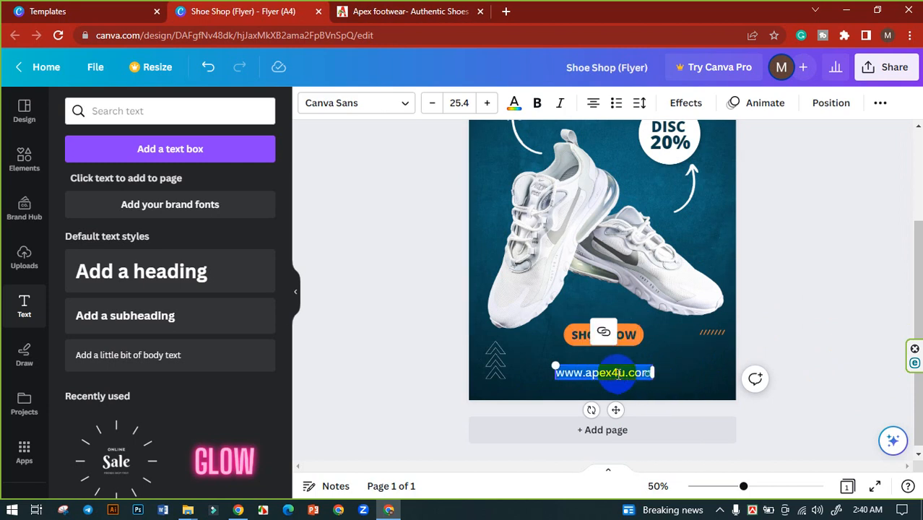
{"action": "left_click", "coordinate": [640, 103]}
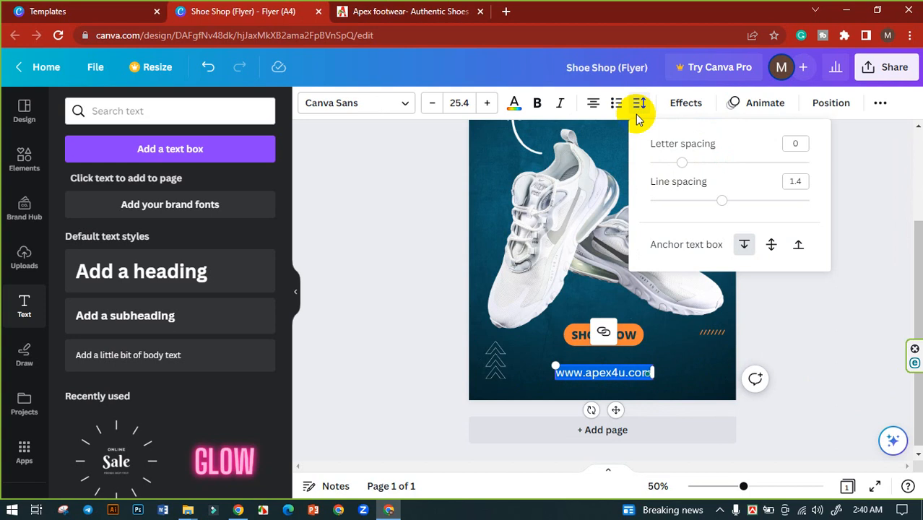
{"action": "left_click_drag", "start_coordinate": [685, 169], "coordinate": [793, 152]}
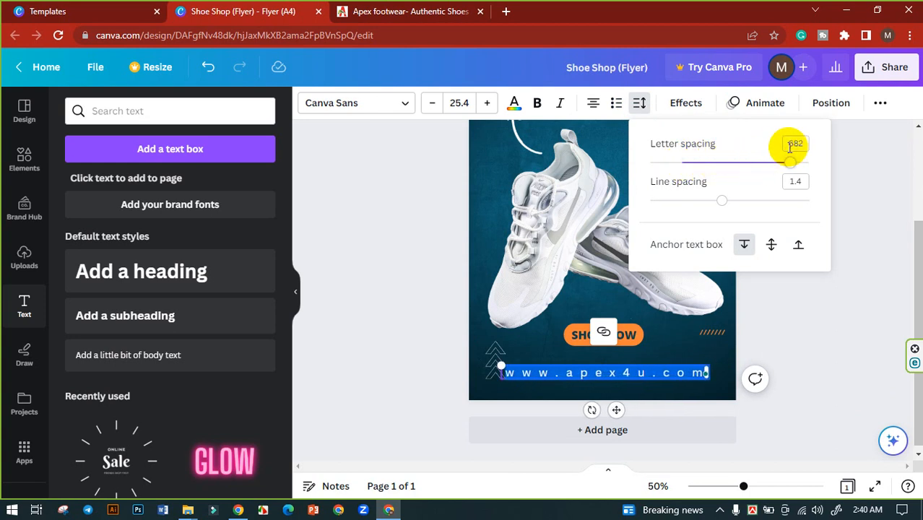
{"action": "left_click", "coordinate": [855, 182]}
{"action": "left_click", "coordinate": [832, 212]}
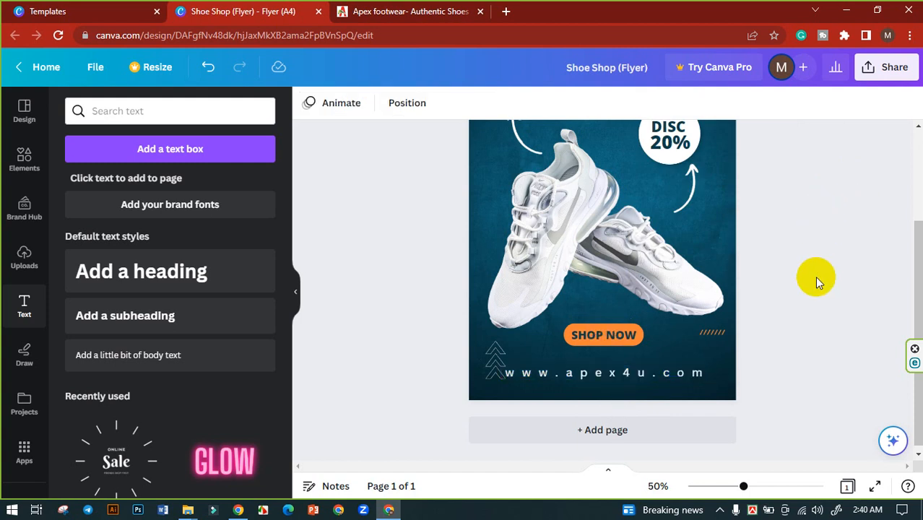
Move the stacked-arrows ornament slightly left so it clears the web address
{"action": "left_click", "coordinate": [494, 361]}
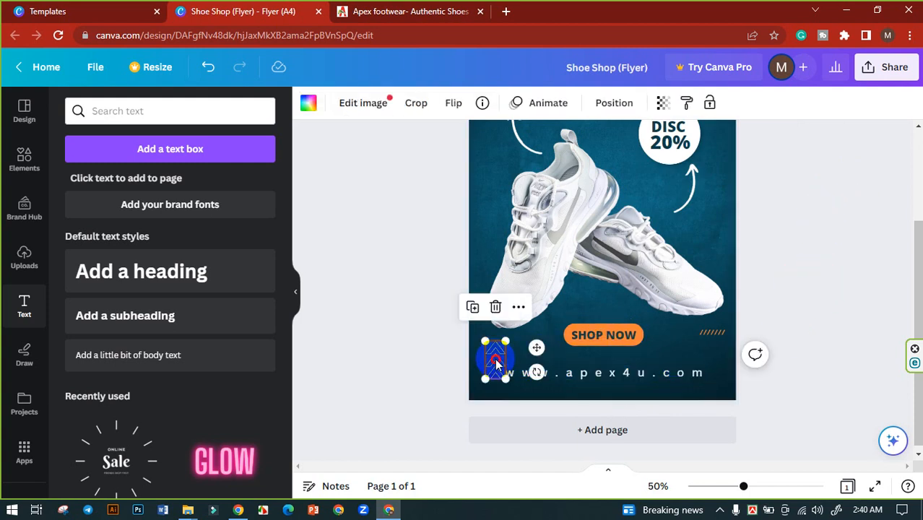
{"action": "left_click_drag", "start_coordinate": [495, 365], "coordinate": [484, 359]}
{"action": "left_click", "coordinate": [421, 370]}
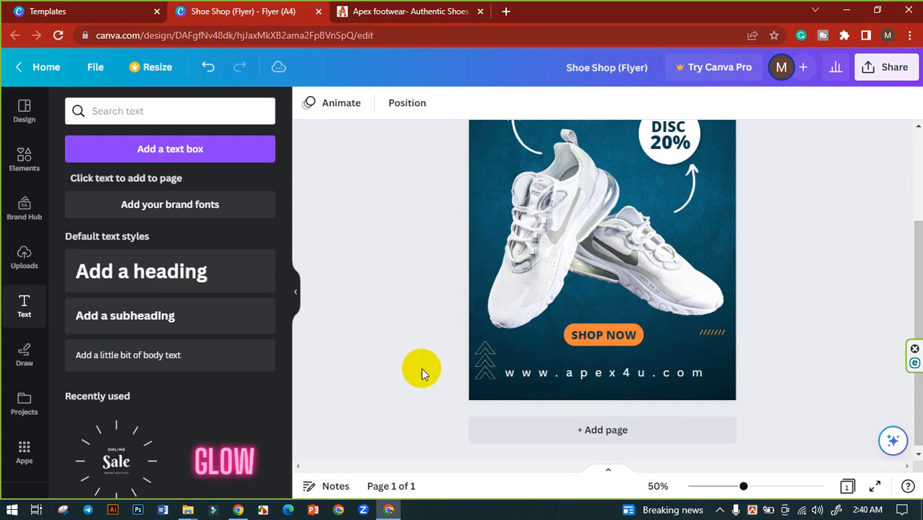
Reduce the font size of the web address text to 18.4
{"action": "left_click", "coordinate": [638, 382]}
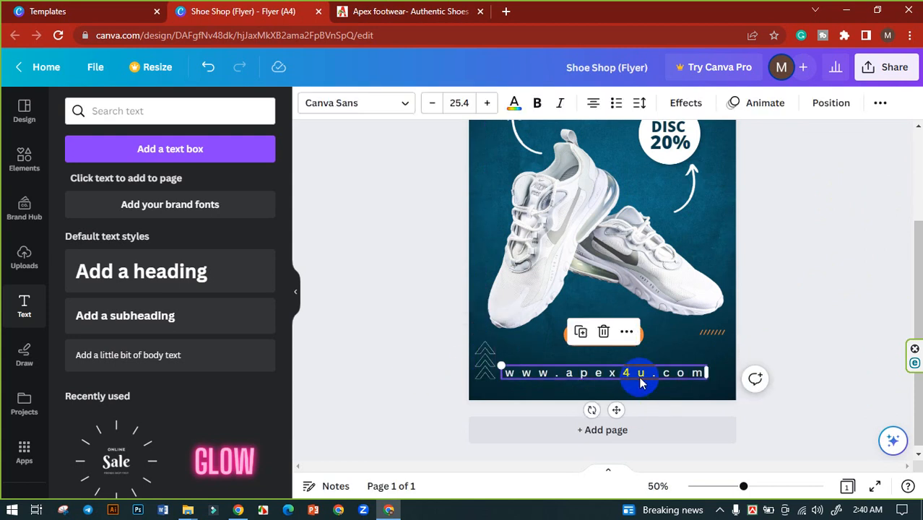
{"action": "left_click", "coordinate": [428, 103]}
{"action": "left_click", "coordinate": [429, 103]}
{"action": "left_click", "coordinate": [428, 104]}
{"action": "left_click", "coordinate": [428, 103]}
{"action": "left_click", "coordinate": [429, 103]}
{"action": "left_click", "coordinate": [428, 103]}
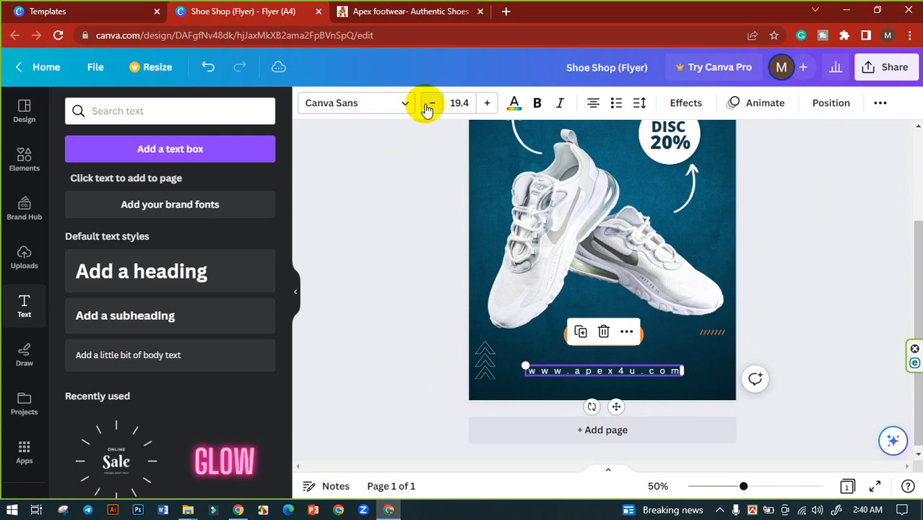
{"action": "left_click", "coordinate": [428, 103]}
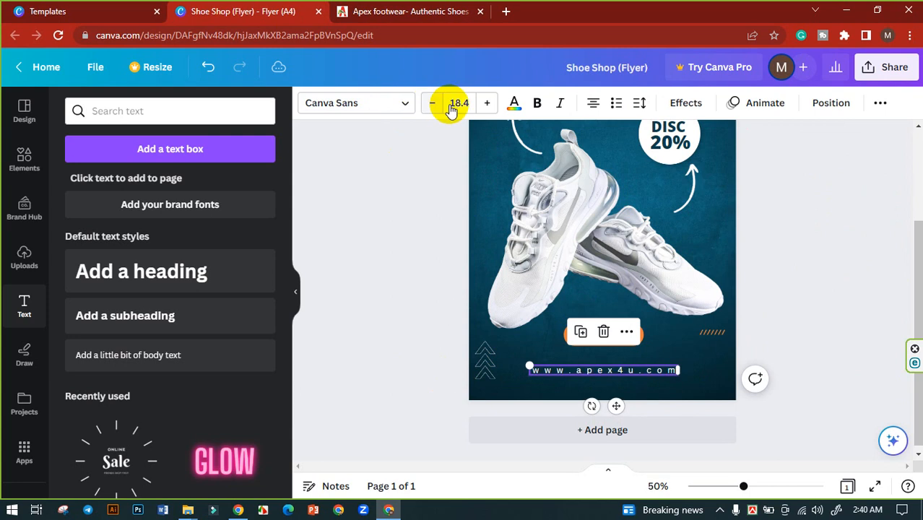
Set the letter spacing of the web address text to 800
{"action": "double_click", "coordinate": [607, 371]}
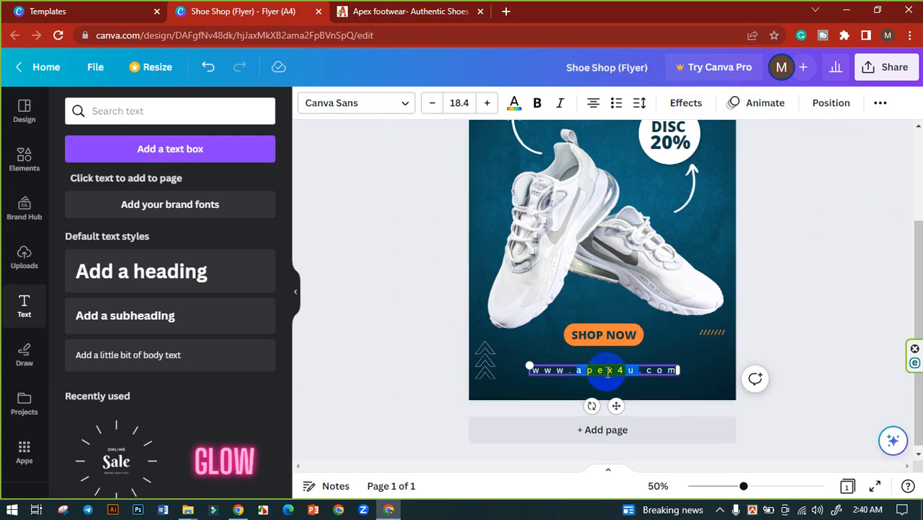
{"action": "left_click", "coordinate": [640, 105]}
{"action": "left_click_drag", "start_coordinate": [746, 165], "coordinate": [815, 163]}
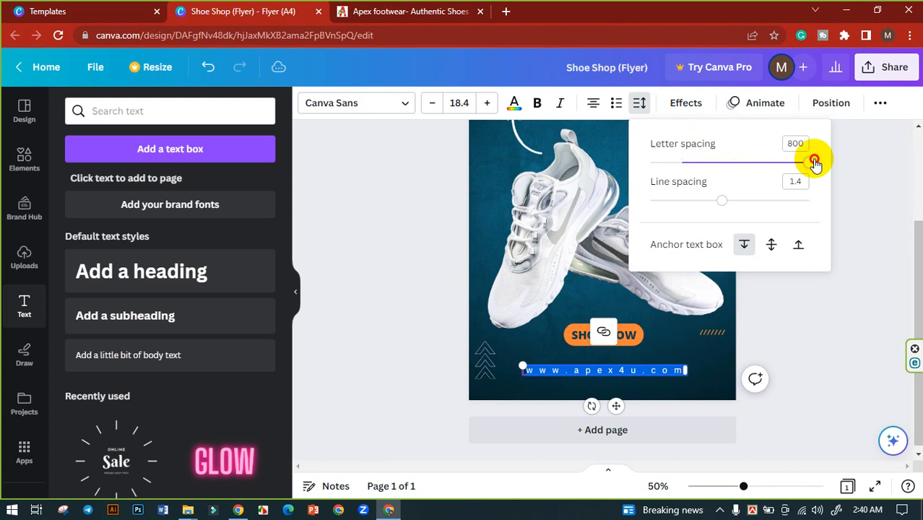
{"action": "left_click", "coordinate": [809, 317]}
{"action": "left_click", "coordinate": [808, 316]}
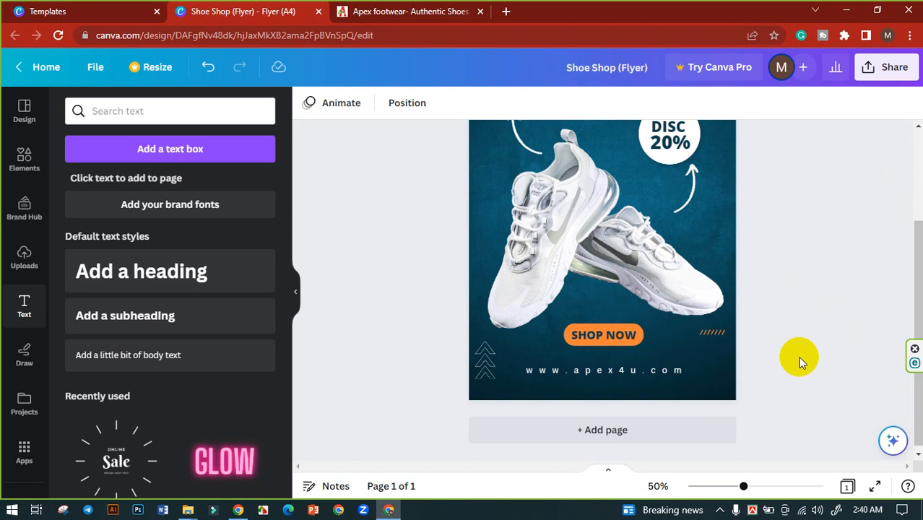
Try white, grey and blue text colours on the SHOP NOW label and return it to dark teal
{"action": "scroll", "coordinate": [799, 352], "scroll_direction": "up", "scroll_amount": 3}
{"action": "scroll", "coordinate": [799, 348], "scroll_direction": "down", "scroll_amount": 3}
{"action": "left_click", "coordinate": [606, 336]}
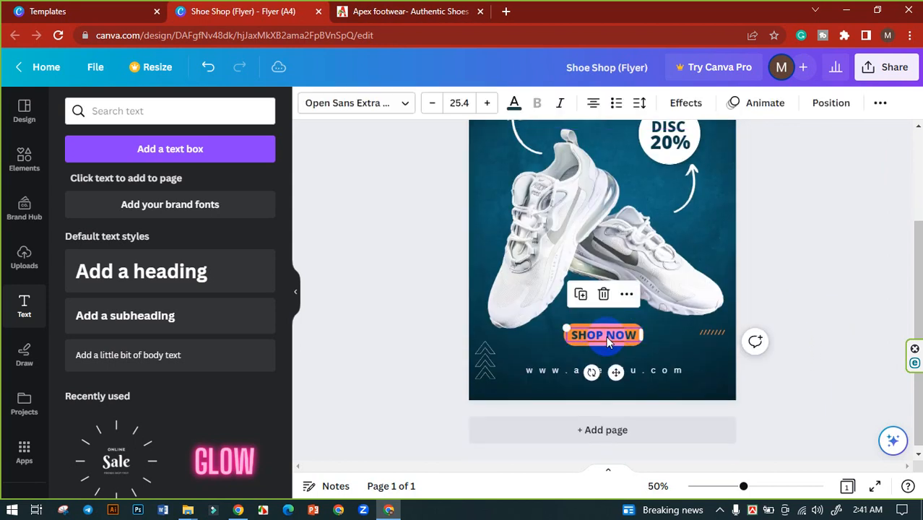
{"action": "left_click", "coordinate": [514, 105]}
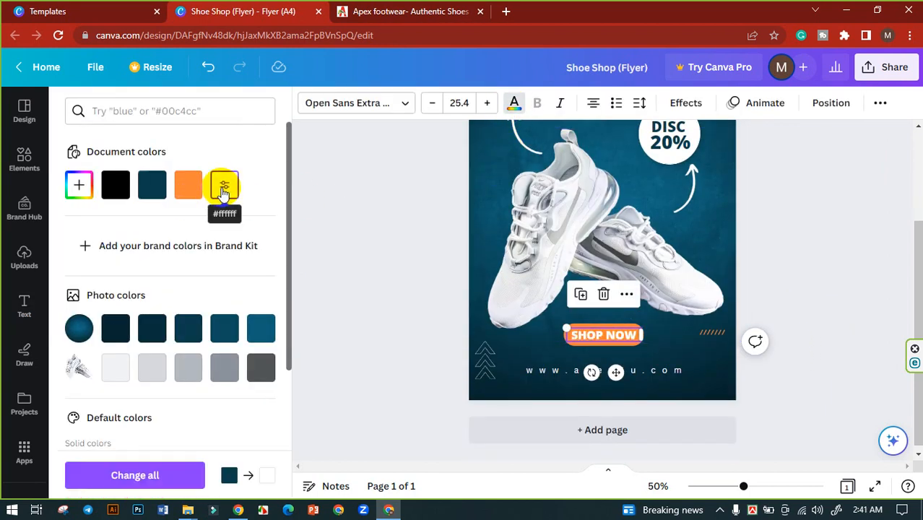
{"action": "left_click", "coordinate": [152, 186]}
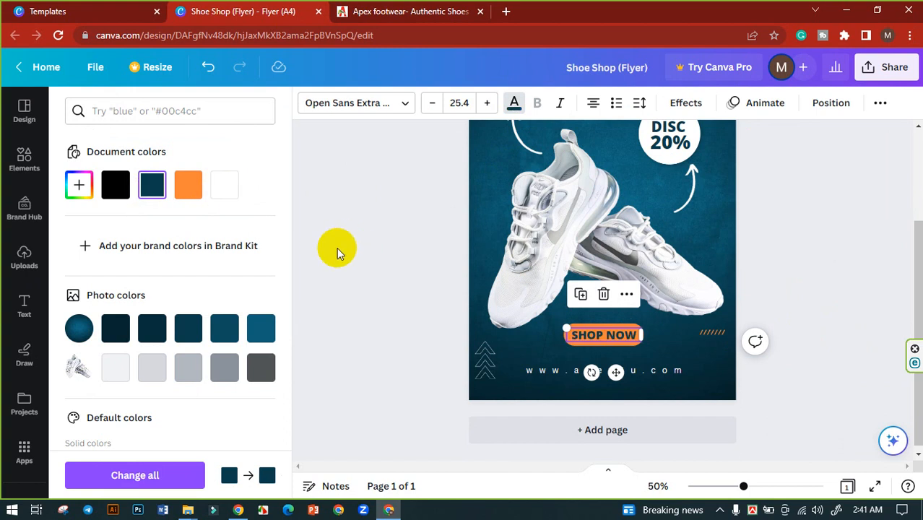
{"action": "left_click", "coordinate": [224, 367]}
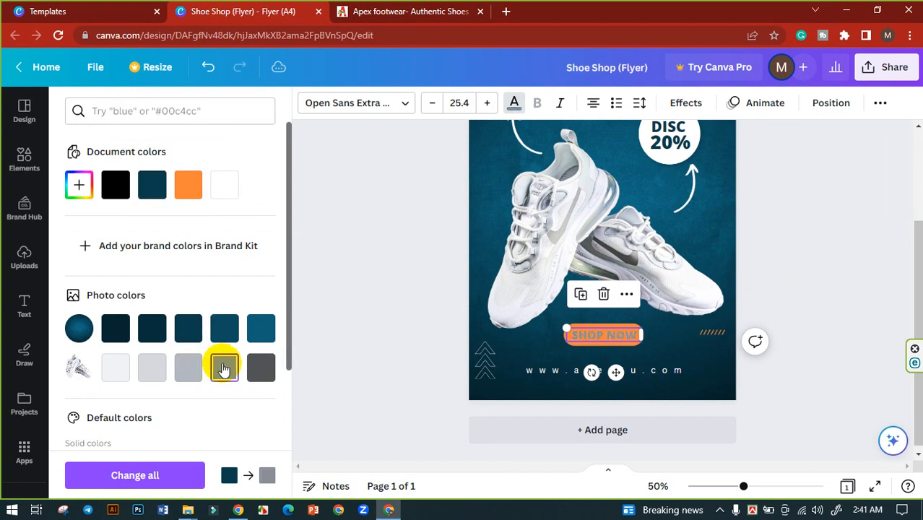
{"action": "left_click", "coordinate": [262, 372]}
{"action": "left_click", "coordinate": [261, 329]}
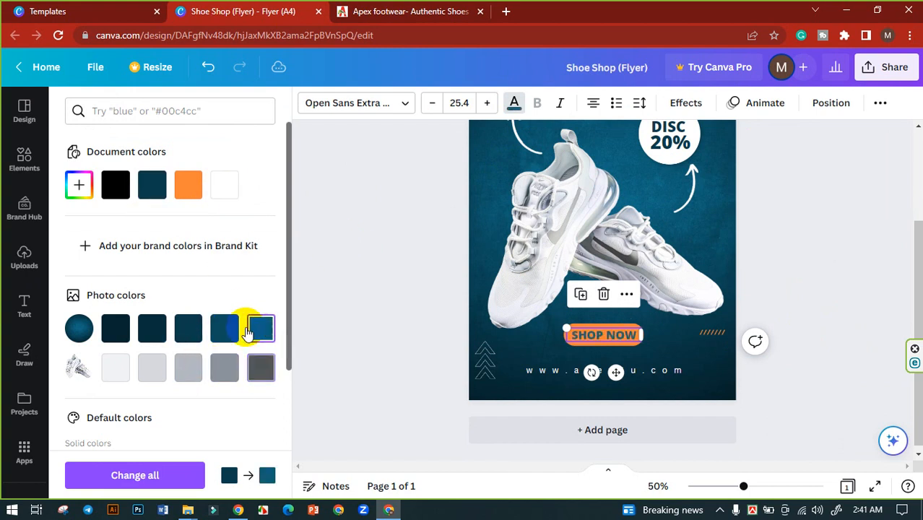
{"action": "left_click", "coordinate": [224, 329]}
{"action": "left_click", "coordinate": [152, 184]}
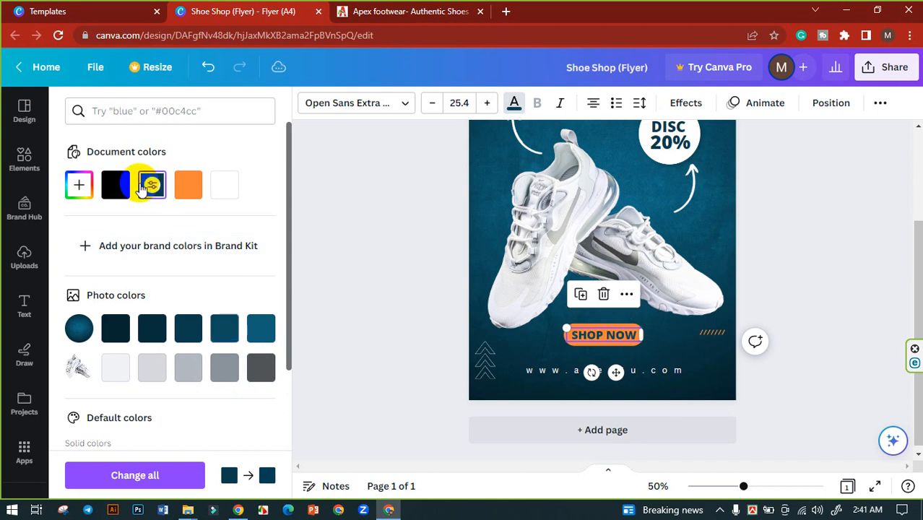
{"action": "left_click", "coordinate": [356, 212]}
{"action": "left_click", "coordinate": [356, 212]}
Examine the whole flyer layout, from the Special SALE headline down to the web address
{"action": "scroll", "coordinate": [368, 235], "scroll_direction": "up", "scroll_amount": 2}
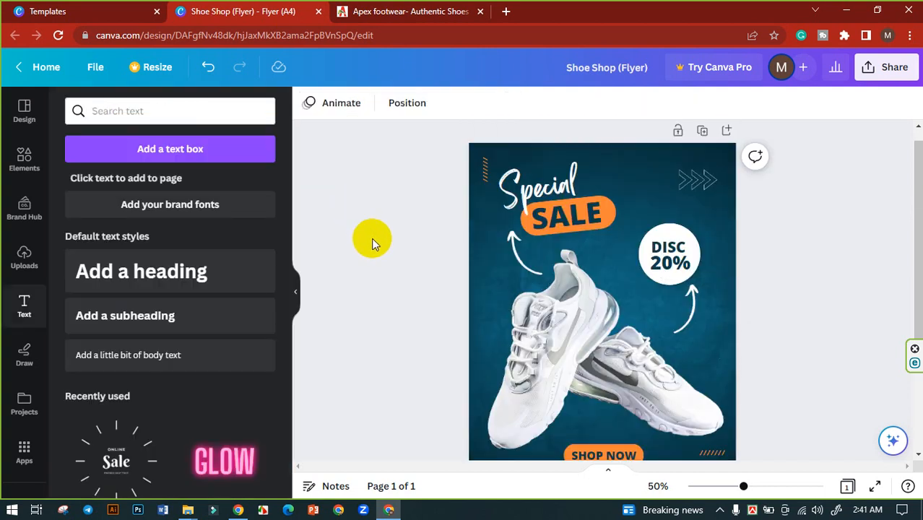
{"action": "scroll", "coordinate": [372, 243], "scroll_direction": "down", "scroll_amount": 2}
{"action": "scroll", "coordinate": [372, 244], "scroll_direction": "up", "scroll_amount": 1}
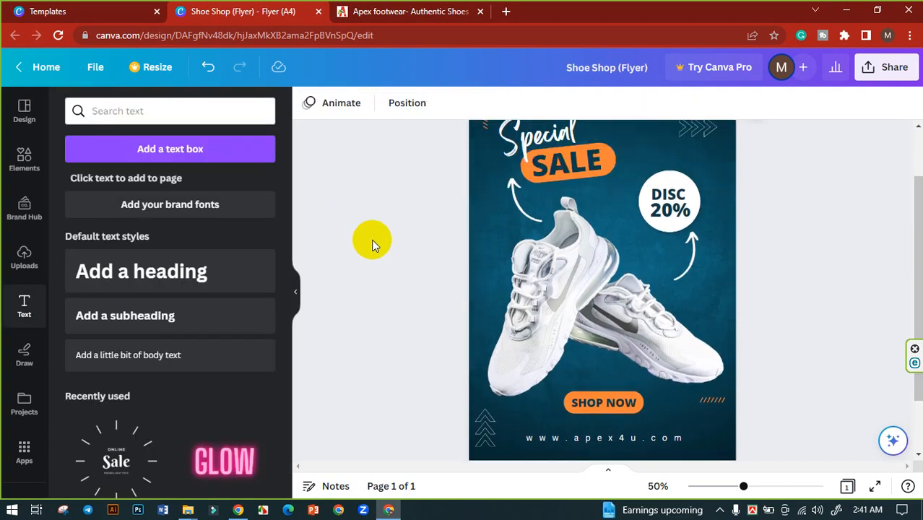
{"action": "scroll", "coordinate": [374, 238], "scroll_direction": "up", "scroll_amount": 1}
{"action": "scroll", "coordinate": [373, 239], "scroll_direction": "down", "scroll_amount": 2}
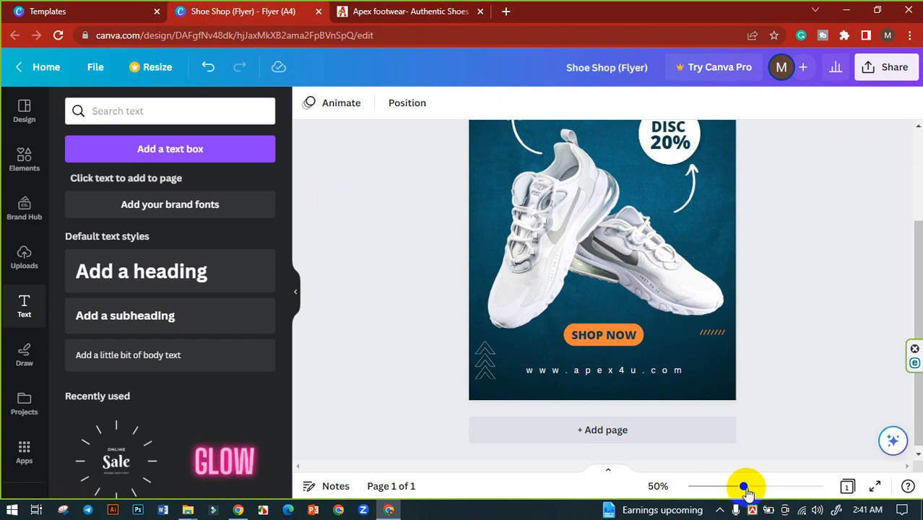
{"action": "left_click_drag", "start_coordinate": [743, 488], "coordinate": [735, 488]}
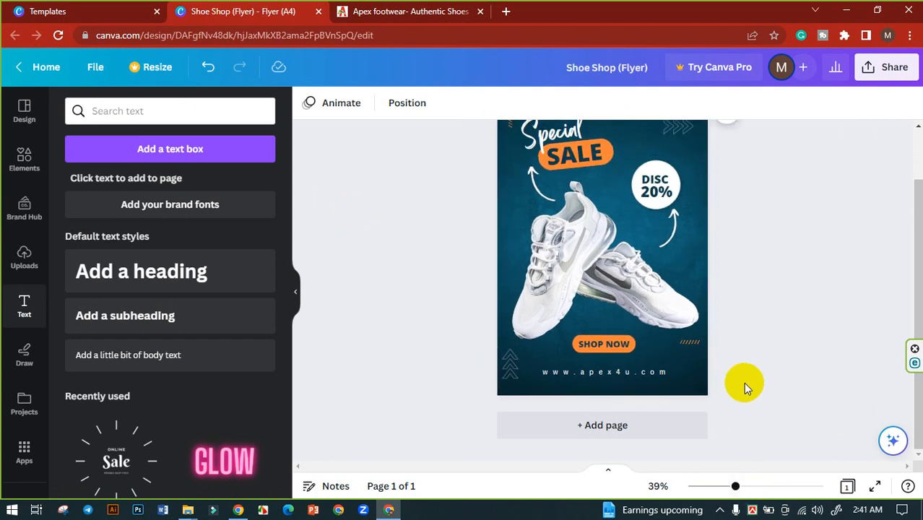
{"action": "scroll", "coordinate": [744, 383], "scroll_direction": "down", "scroll_amount": 1}
{"action": "scroll", "coordinate": [748, 380], "scroll_direction": "up", "scroll_amount": 1}
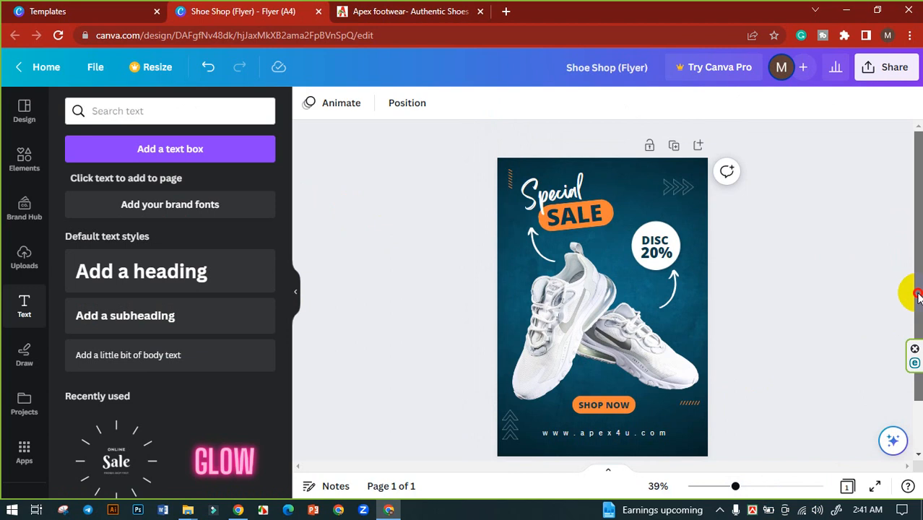
{"action": "scroll", "coordinate": [914, 296], "scroll_direction": "down", "scroll_amount": 1}
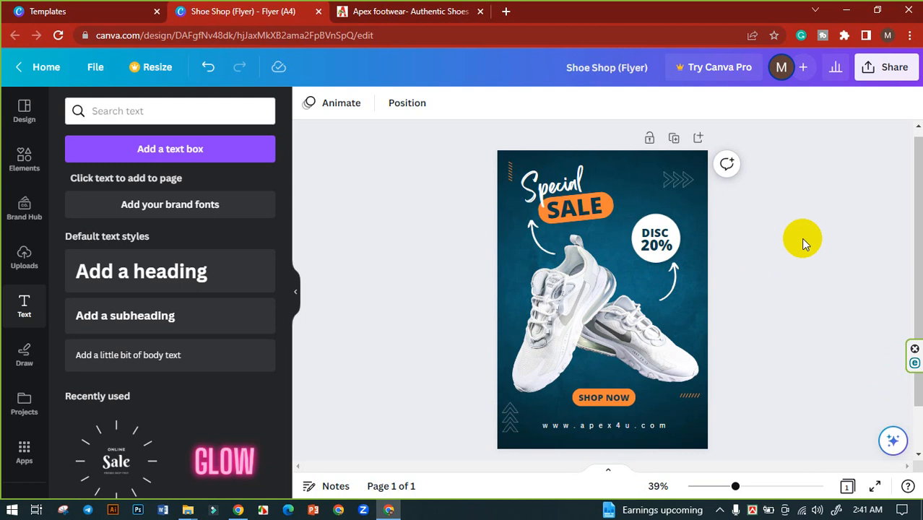
Try to download the flyer as a PNG
{"action": "left_click", "coordinate": [886, 67]}
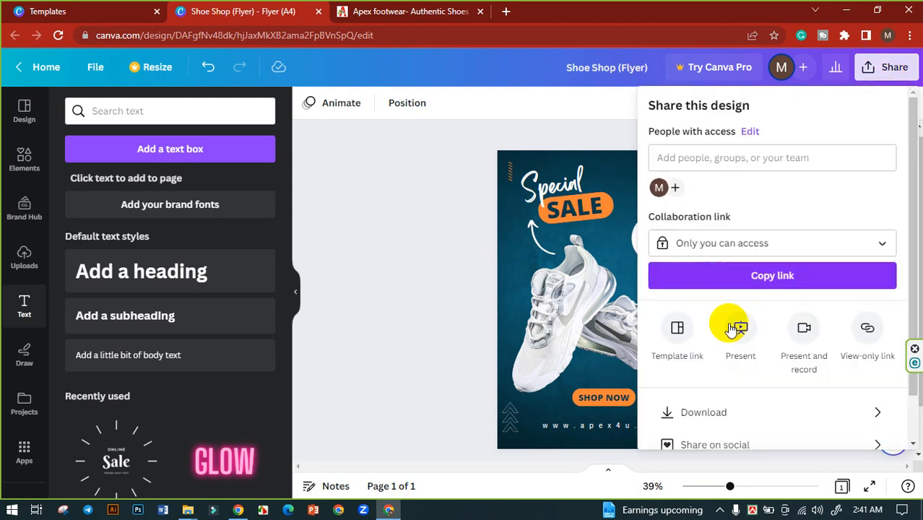
{"action": "scroll", "coordinate": [732, 329], "scroll_direction": "down", "scroll_amount": 2}
{"action": "left_click", "coordinate": [711, 354]}
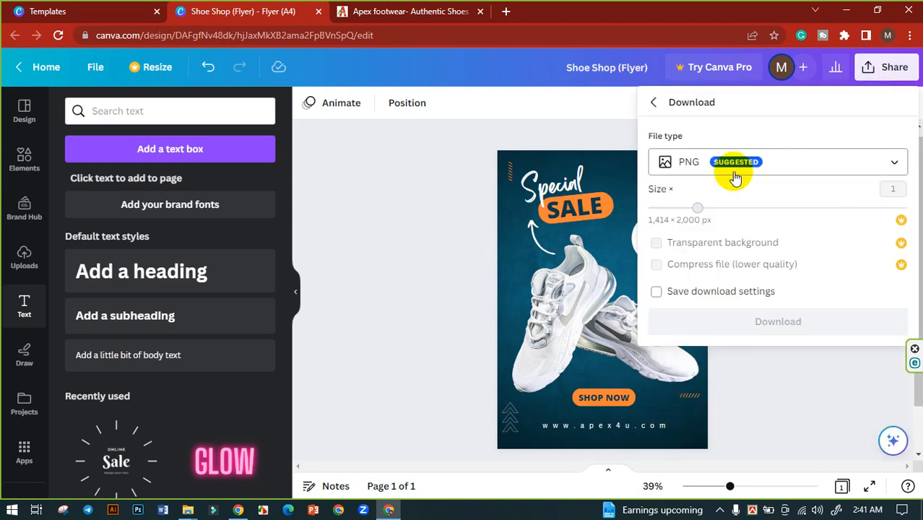
{"action": "left_click", "coordinate": [783, 321]}
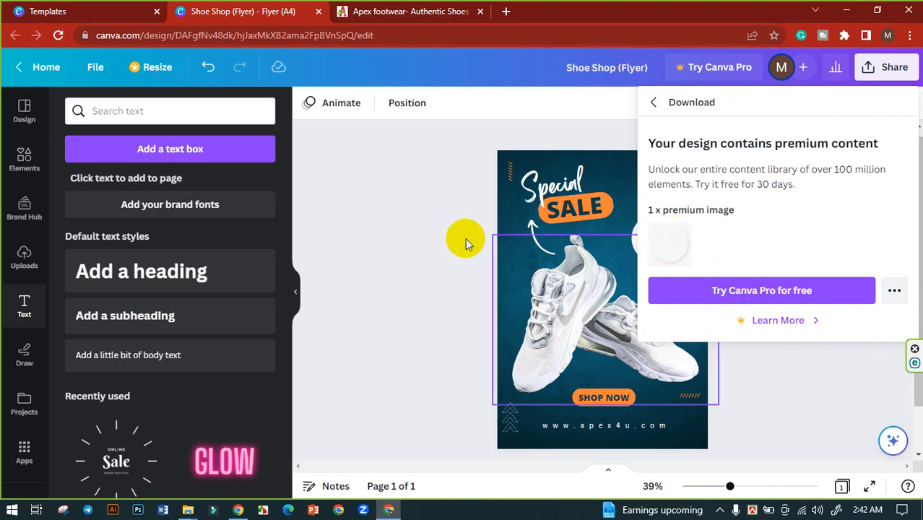
{"action": "left_click", "coordinate": [435, 232]}
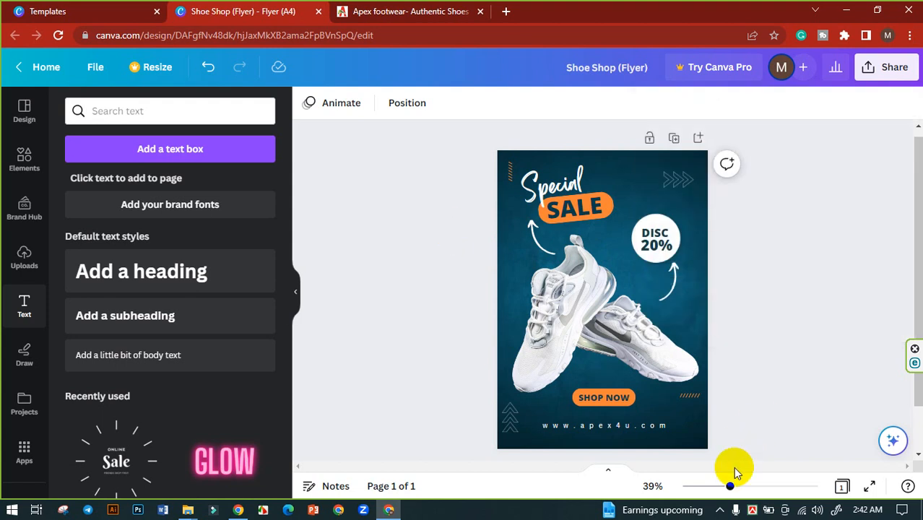
Delete the premium white circle behind the DISC 20% text
{"action": "left_click_drag", "start_coordinate": [730, 486], "coordinate": [750, 485]}
{"action": "left_click", "coordinate": [708, 181]}
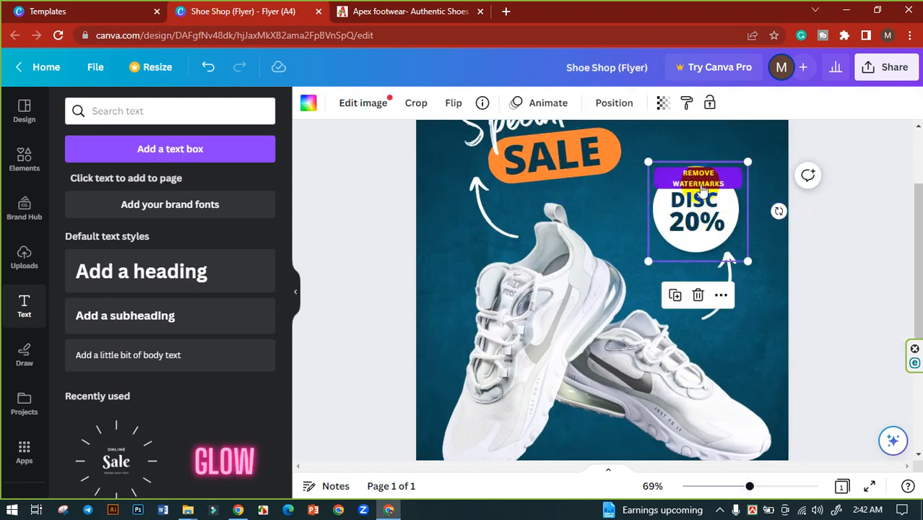
{"action": "left_click", "coordinate": [702, 296]}
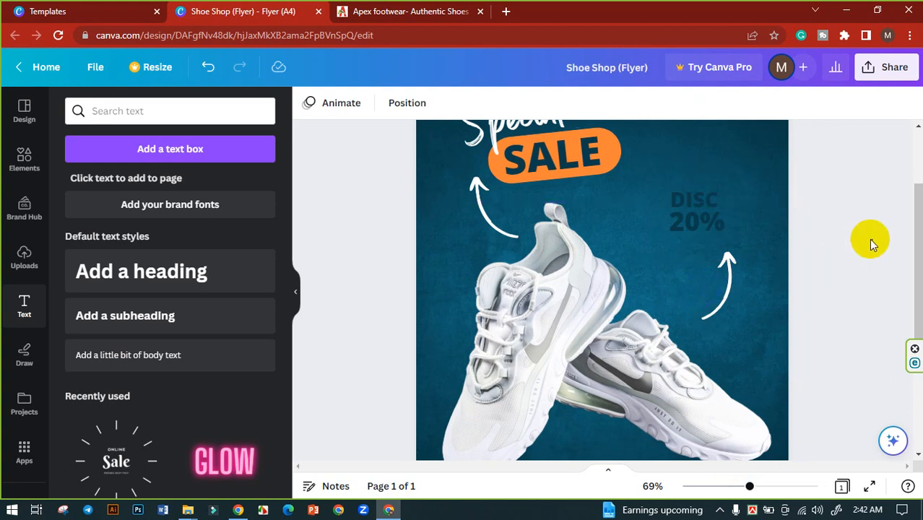
Add a free circle shape behind the DISC 20% text and fill it with white
{"action": "left_click", "coordinate": [23, 158]}
{"action": "left_click_drag", "start_coordinate": [196, 244], "coordinate": [695, 229]}
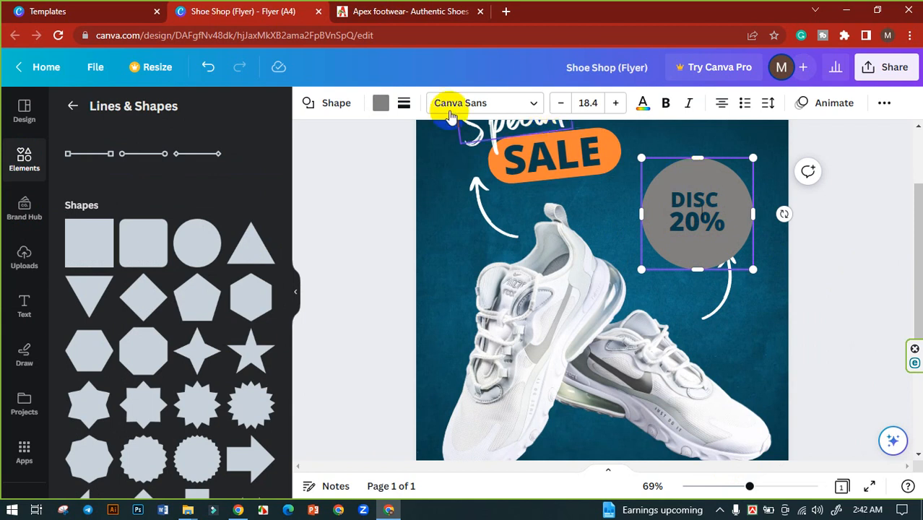
{"action": "left_click", "coordinate": [381, 103]}
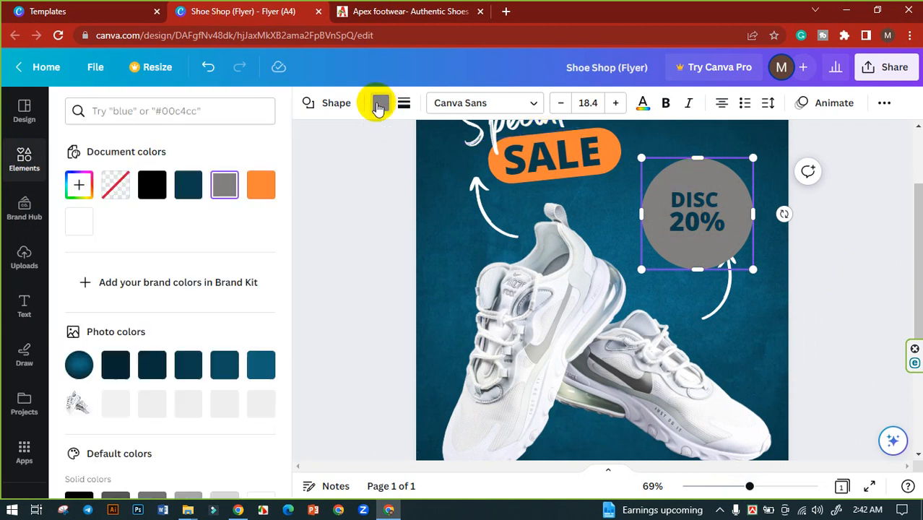
{"action": "left_click", "coordinate": [79, 221]}
Resize the white circle to badge size and centre it behind the DISC 20% text
{"action": "left_click_drag", "start_coordinate": [754, 158], "coordinate": [711, 203]}
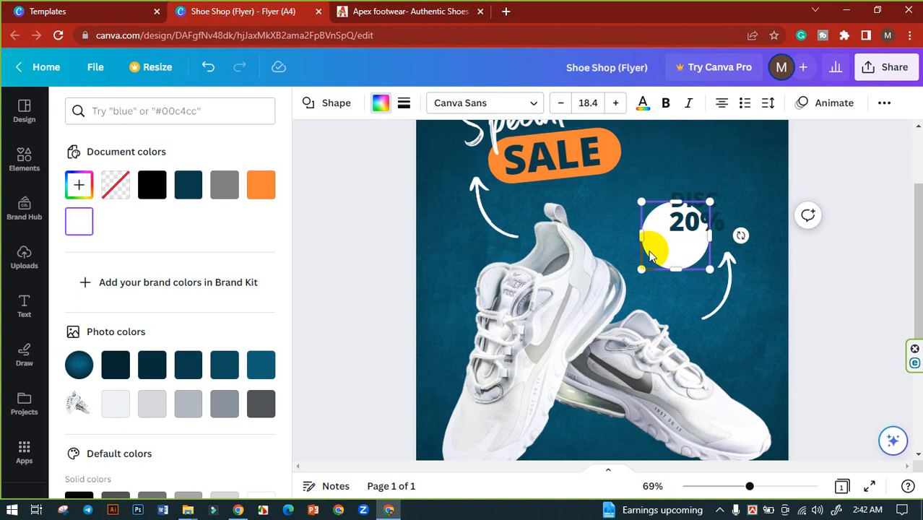
{"action": "left_click_drag", "start_coordinate": [657, 240], "coordinate": [666, 232]}
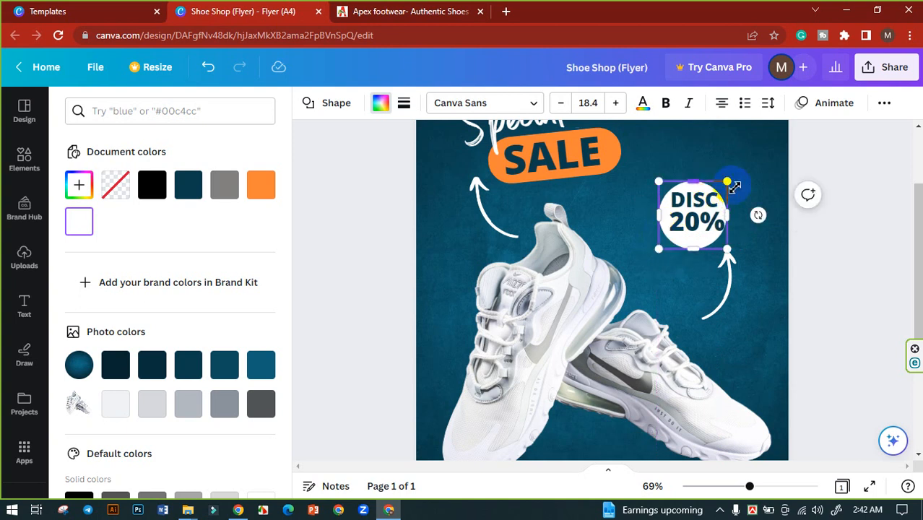
{"action": "mouse_move", "coordinate": [727, 182]}
{"action": "left_mouse_down"}
{"action": "mouse_move", "coordinate": [746, 162]}
{"action": "mouse_move", "coordinate": [711, 181]}
{"action": "left_mouse_up"}
{"action": "left_click", "coordinate": [829, 188]}
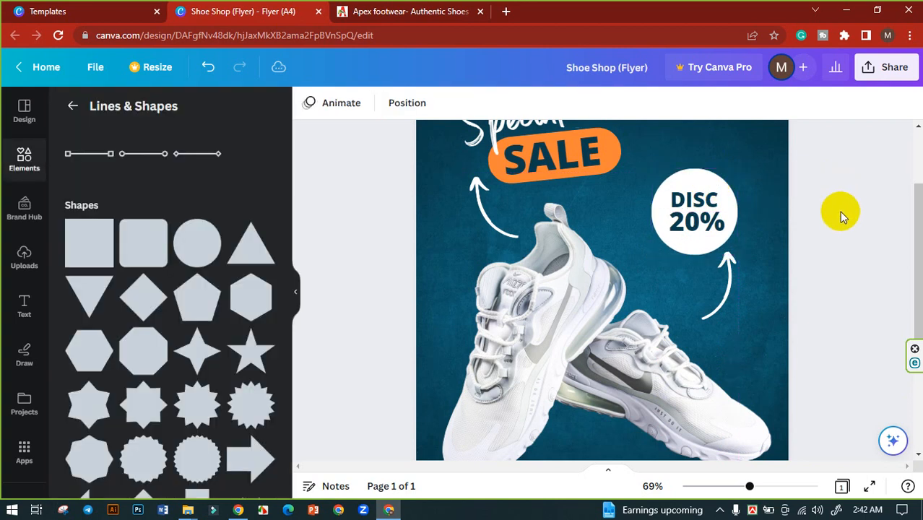
Download the finished flyer as a PNG at 1,414 × 2,000 px
{"action": "mouse_move", "coordinate": [750, 486]}
{"action": "left_mouse_down"}
{"action": "mouse_move", "coordinate": [725, 485]}
{"action": "mouse_move", "coordinate": [735, 488]}
{"action": "left_mouse_up"}
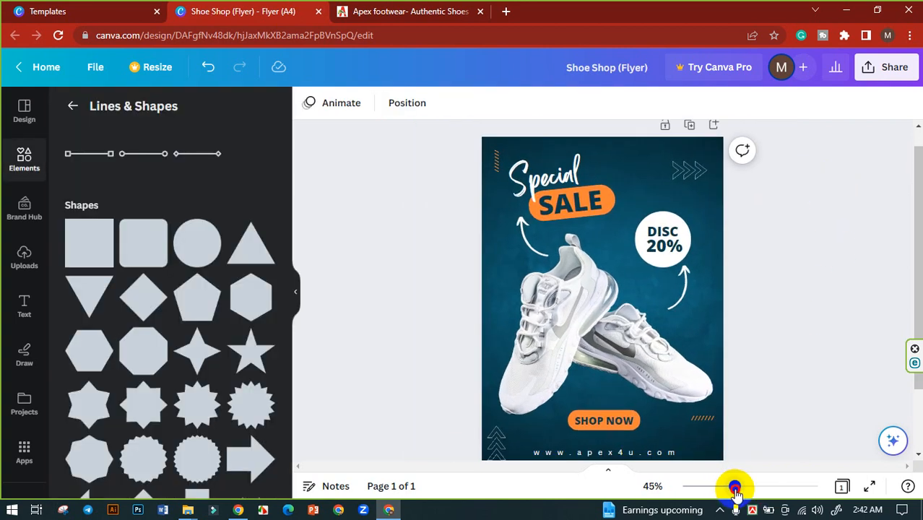
{"action": "left_click", "coordinate": [885, 68]}
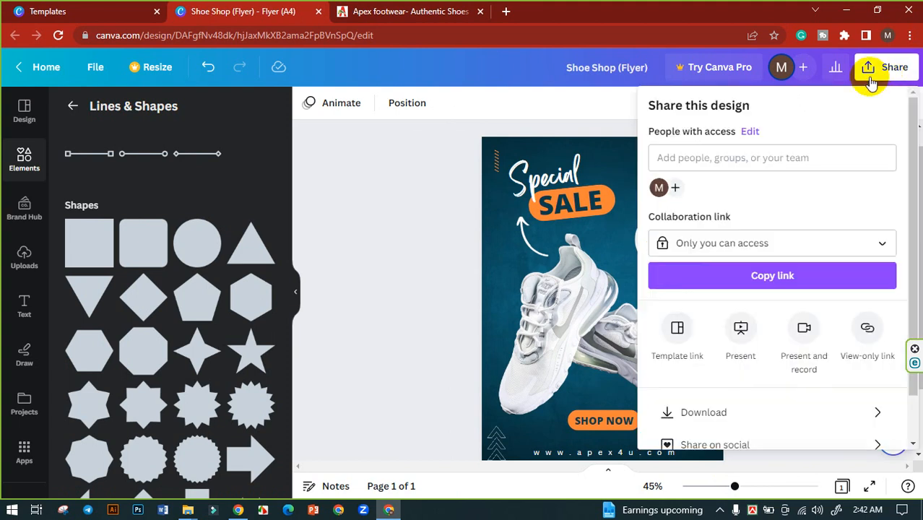
{"action": "scroll", "coordinate": [805, 326], "scroll_direction": "down", "scroll_amount": 1}
{"action": "left_click", "coordinate": [731, 363]}
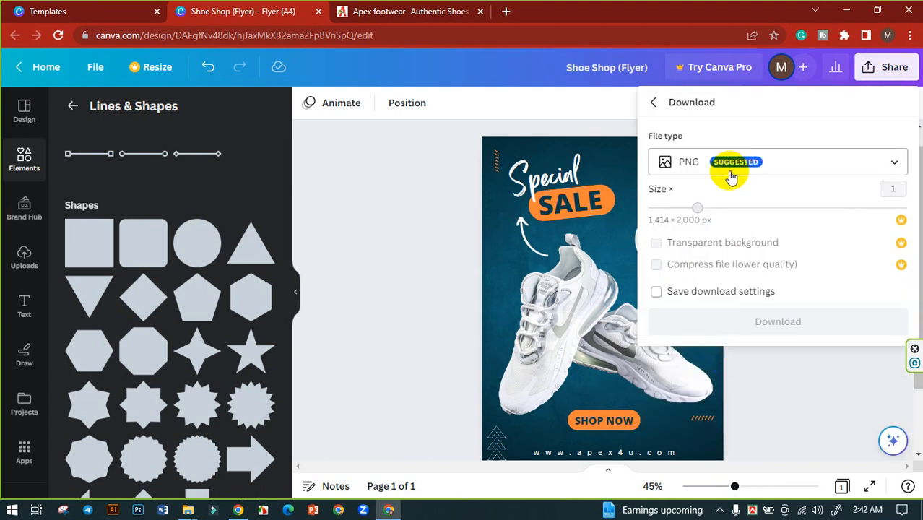
{"action": "left_click", "coordinate": [778, 320]}
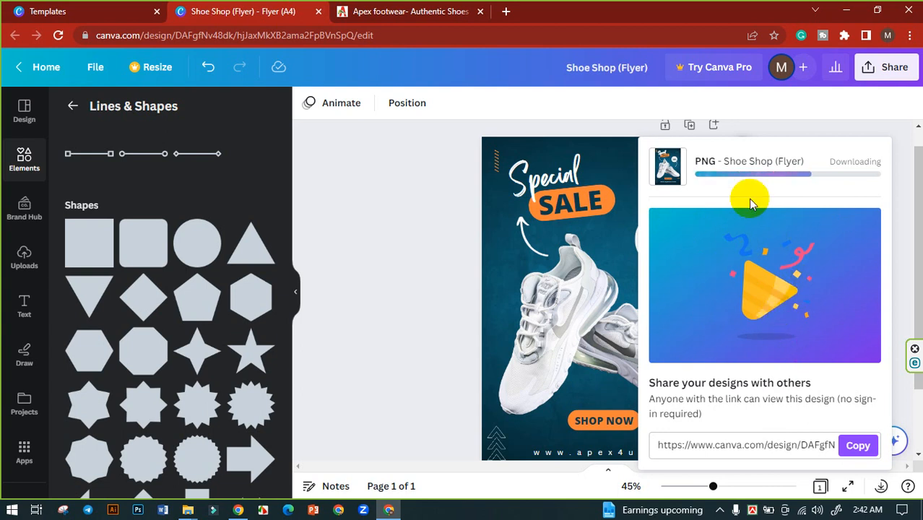
Download the flyer again with the file type set to JPG
{"action": "left_click", "coordinate": [874, 67]}
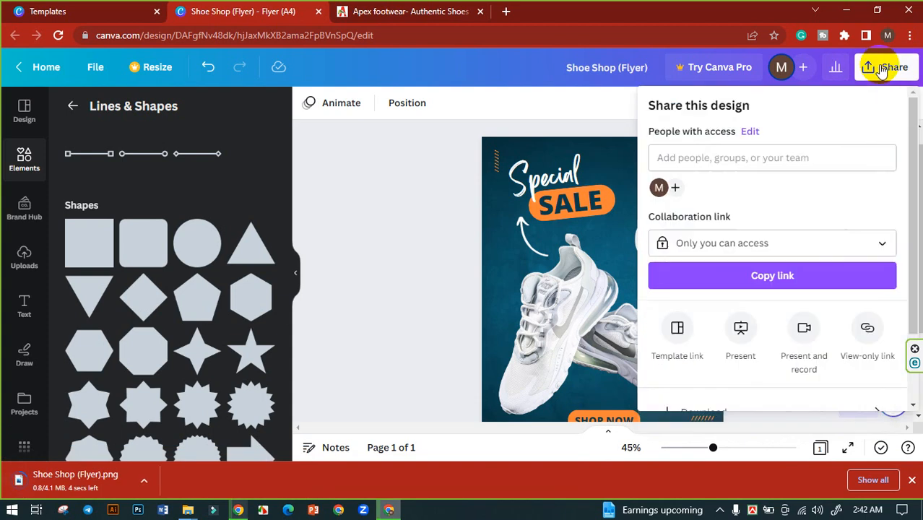
{"action": "scroll", "coordinate": [799, 324], "scroll_direction": "down", "scroll_amount": 2}
{"action": "left_click", "coordinate": [741, 322]}
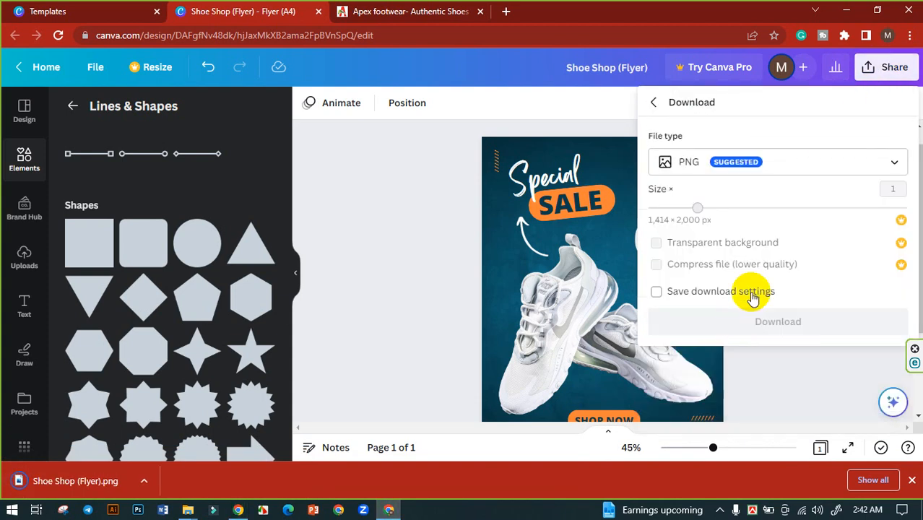
{"action": "left_click", "coordinate": [773, 161]}
{"action": "left_click", "coordinate": [711, 82]}
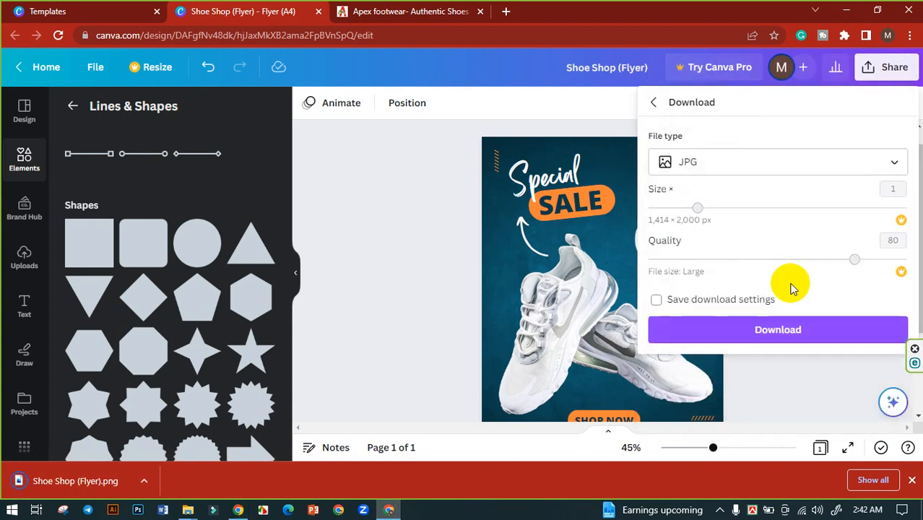
{"action": "left_click", "coordinate": [775, 330]}
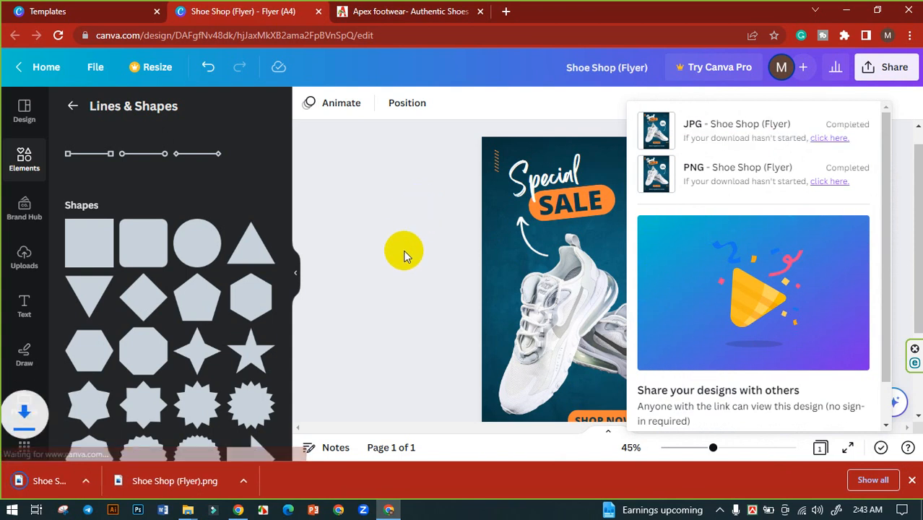
Show the downloaded JPG in its Downloads folder and view Shoe Shop (Flyer).jpg full size in the image viewer, closing it again
{"action": "left_click", "coordinate": [144, 475]}
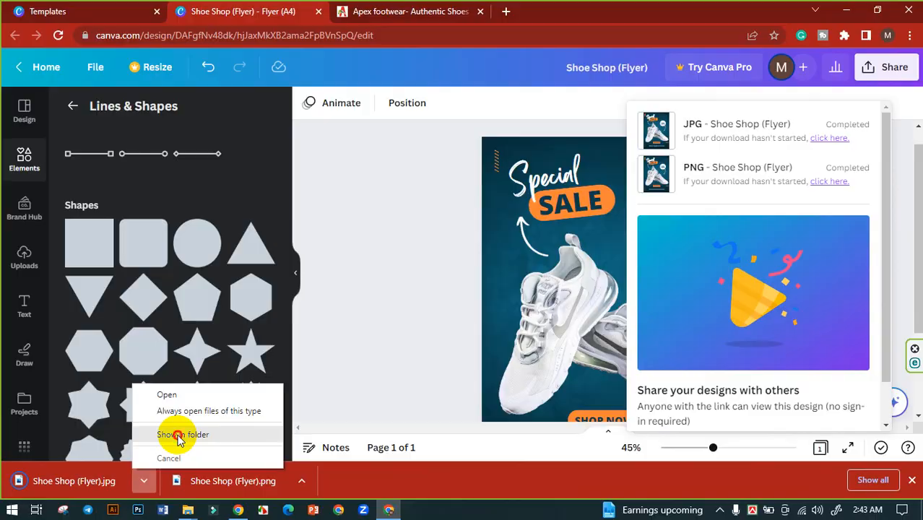
{"action": "left_click", "coordinate": [177, 434]}
{"action": "left_click", "coordinate": [214, 115]}
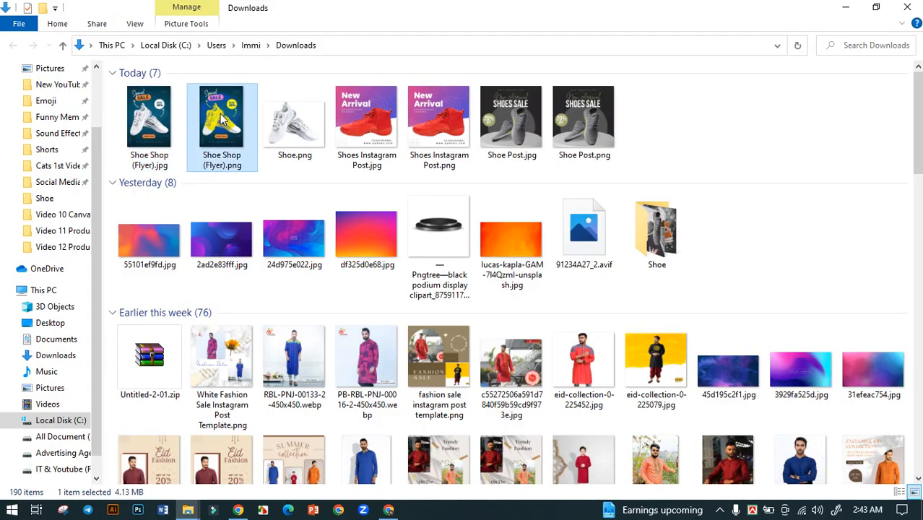
{"action": "left_click", "coordinate": [113, 509]}
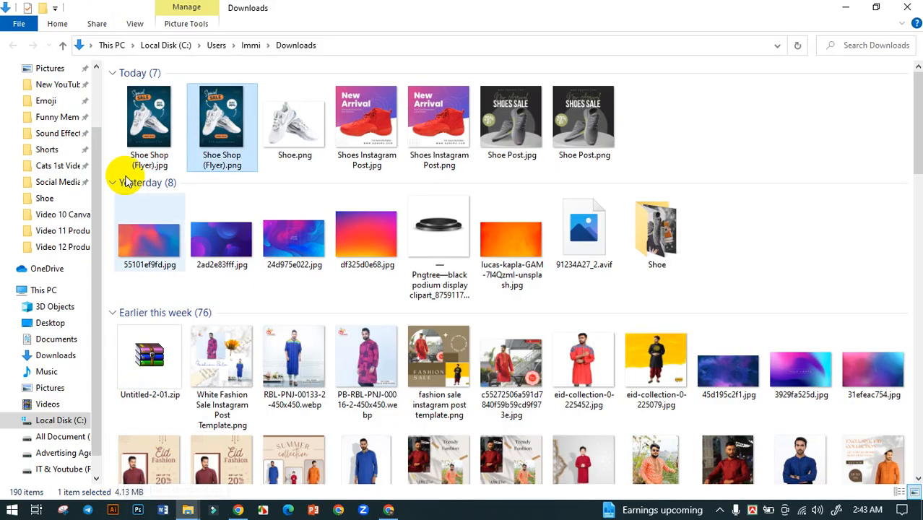
{"action": "left_click", "coordinate": [145, 140]}
{"action": "double_click", "coordinate": [147, 138]}
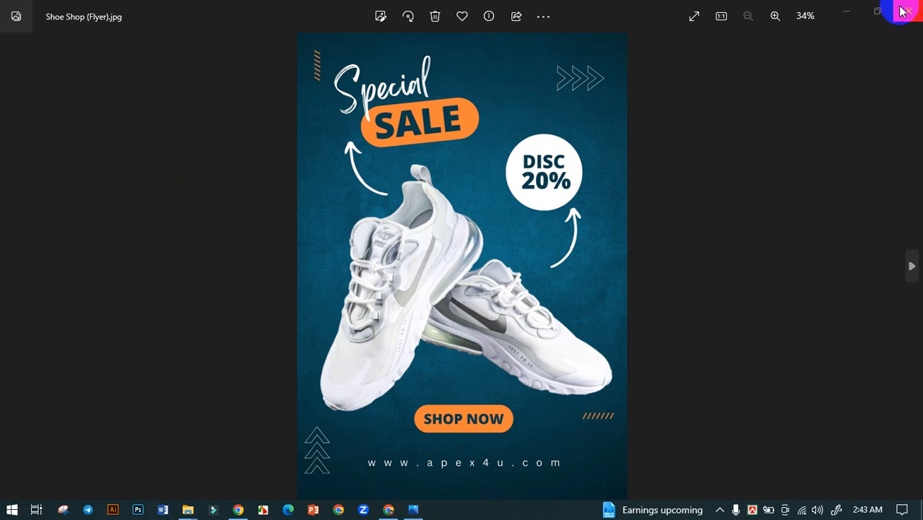
{"action": "left_click", "coordinate": [909, 11]}
Open Shoe Shop (Flyer).png from the Downloads folder, inspect the shoes up close and close the image
{"action": "left_click", "coordinate": [216, 124]}
{"action": "double_click", "coordinate": [217, 125]}
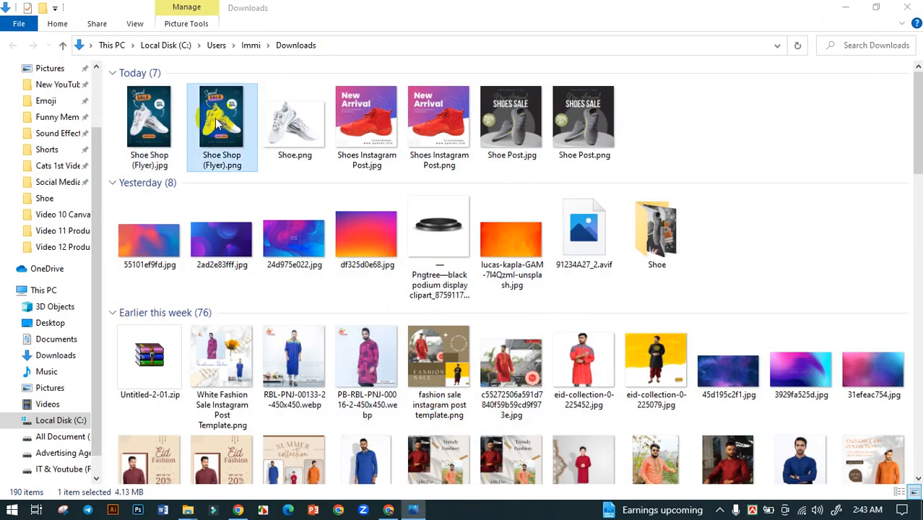
{"action": "double_click", "coordinate": [455, 317]}
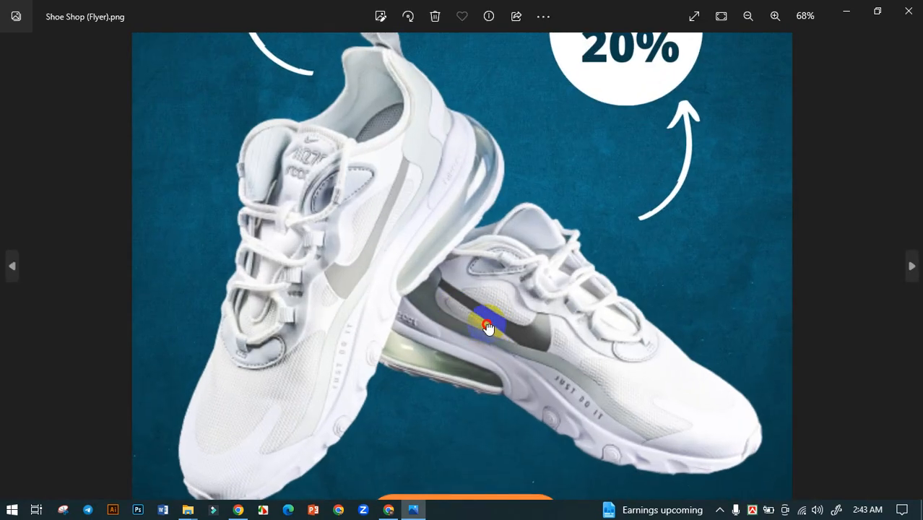
{"action": "left_click_drag", "start_coordinate": [488, 324], "coordinate": [461, 291]}
{"action": "double_click", "coordinate": [458, 296]}
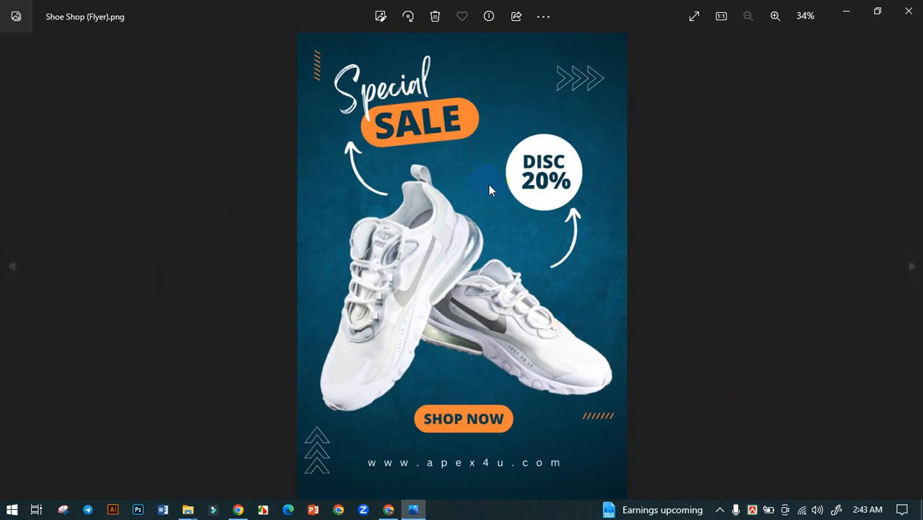
{"action": "left_click", "coordinate": [907, 11]}
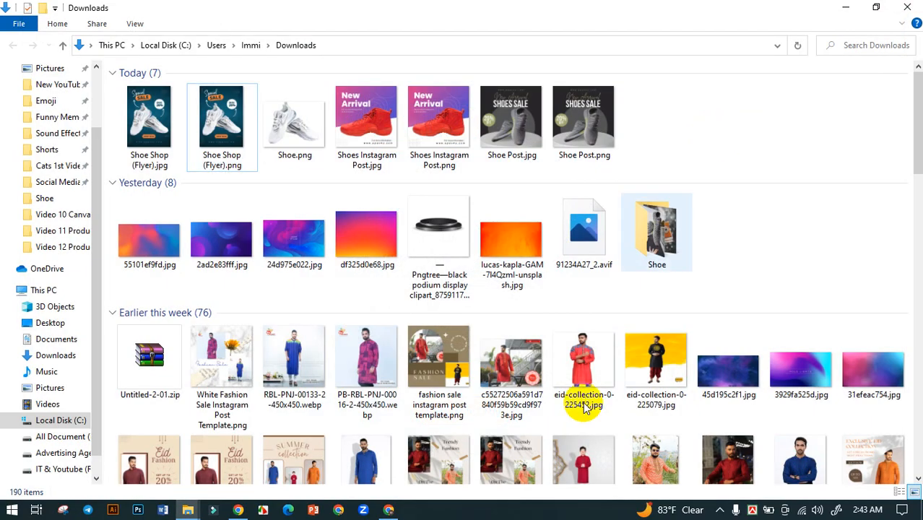
Return to the flyer design in Canva, dismiss the download summary and look over the finished page
{"action": "left_click", "coordinate": [387, 508]}
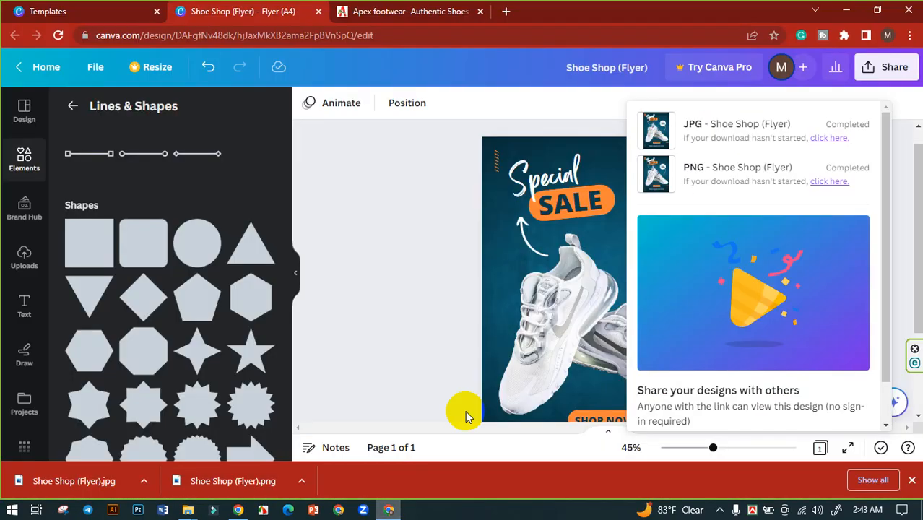
{"action": "left_click", "coordinate": [433, 254]}
{"action": "scroll", "coordinate": [797, 212], "scroll_direction": "down", "scroll_amount": 3}
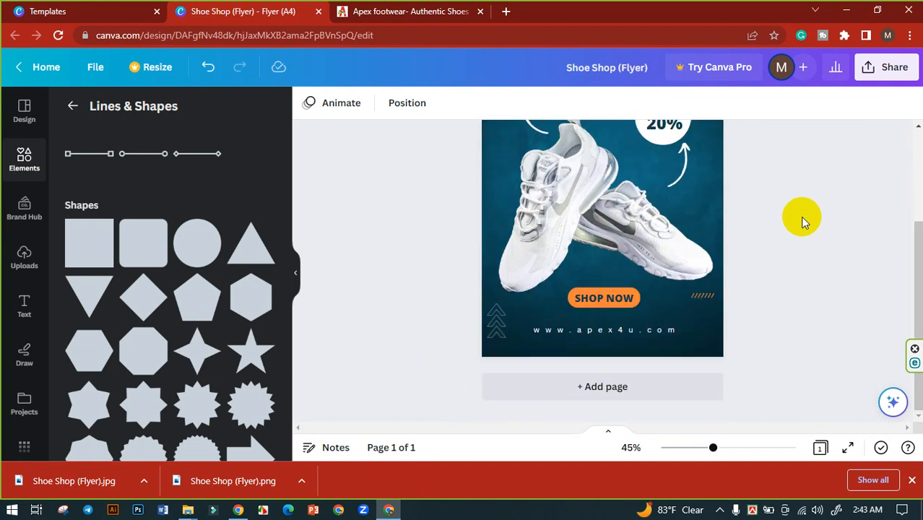
{"action": "scroll", "coordinate": [802, 224], "scroll_direction": "up", "scroll_amount": 2}
{"action": "scroll", "coordinate": [802, 227], "scroll_direction": "up", "scroll_amount": 2}
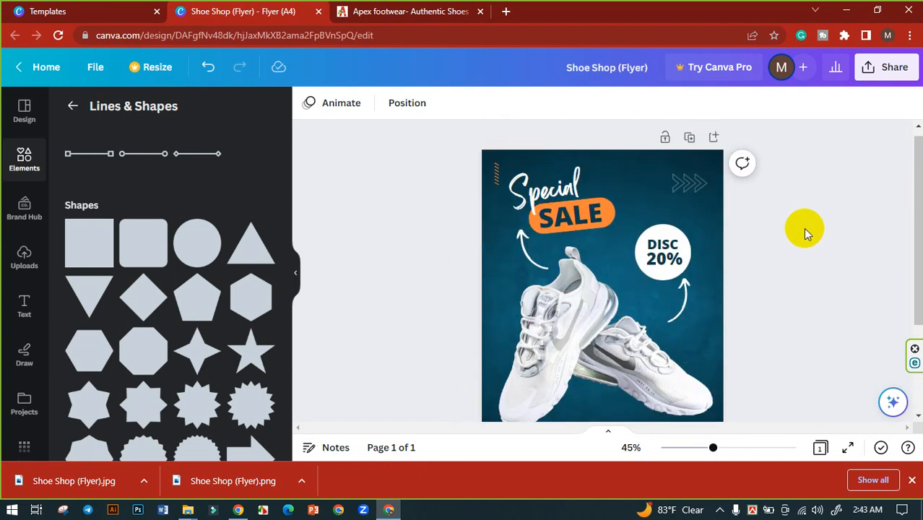